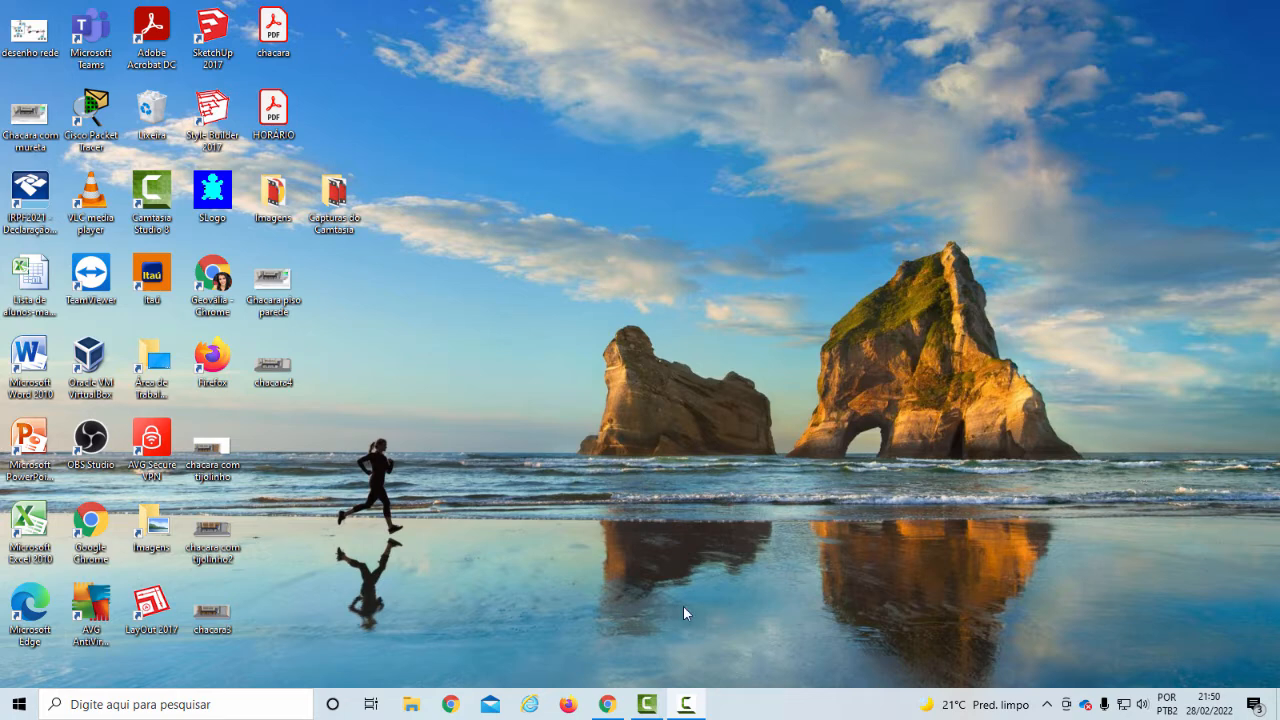
Search Windows for "virtua" and open Oracle VM VirtualBox
click(229, 710)
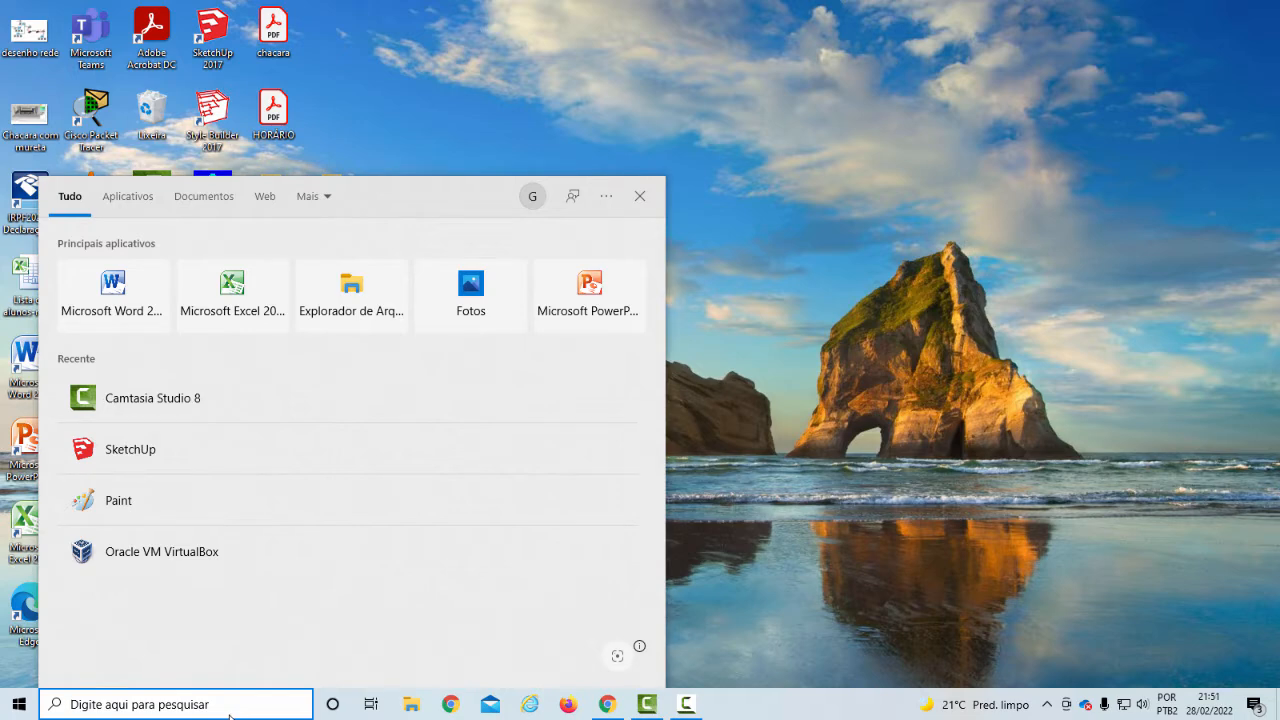
text(virtua)
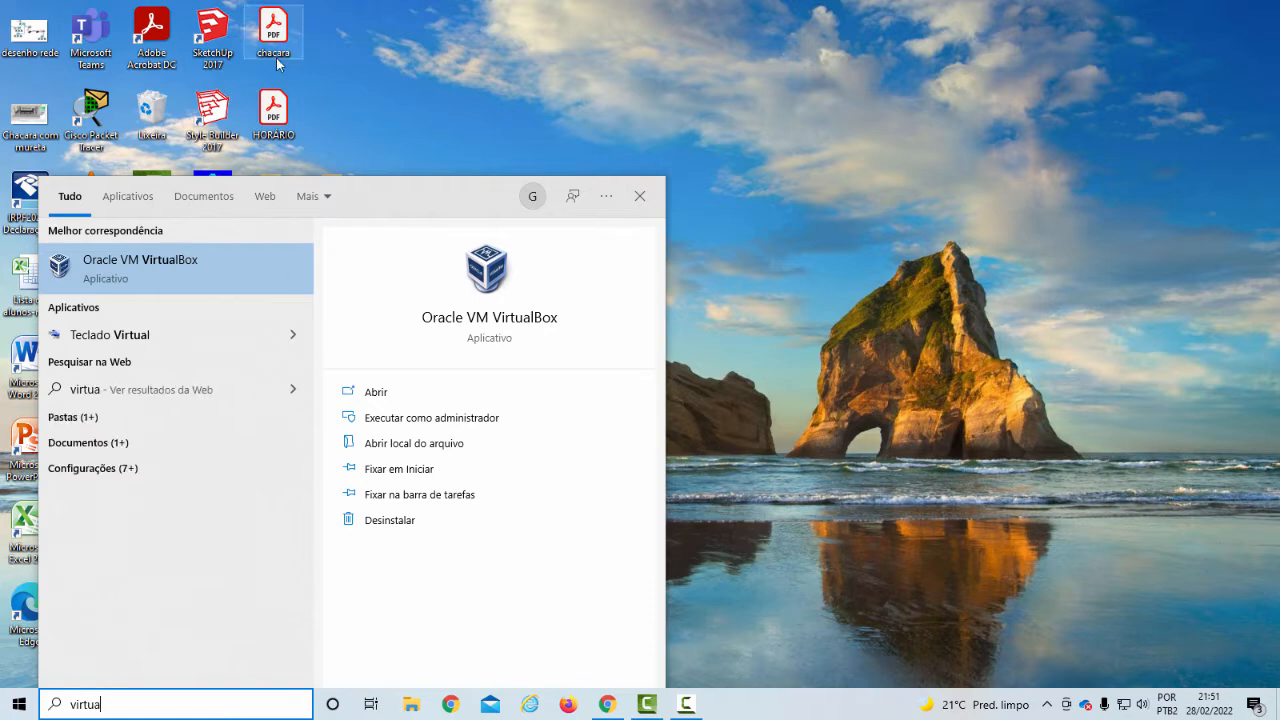
click(252, 272)
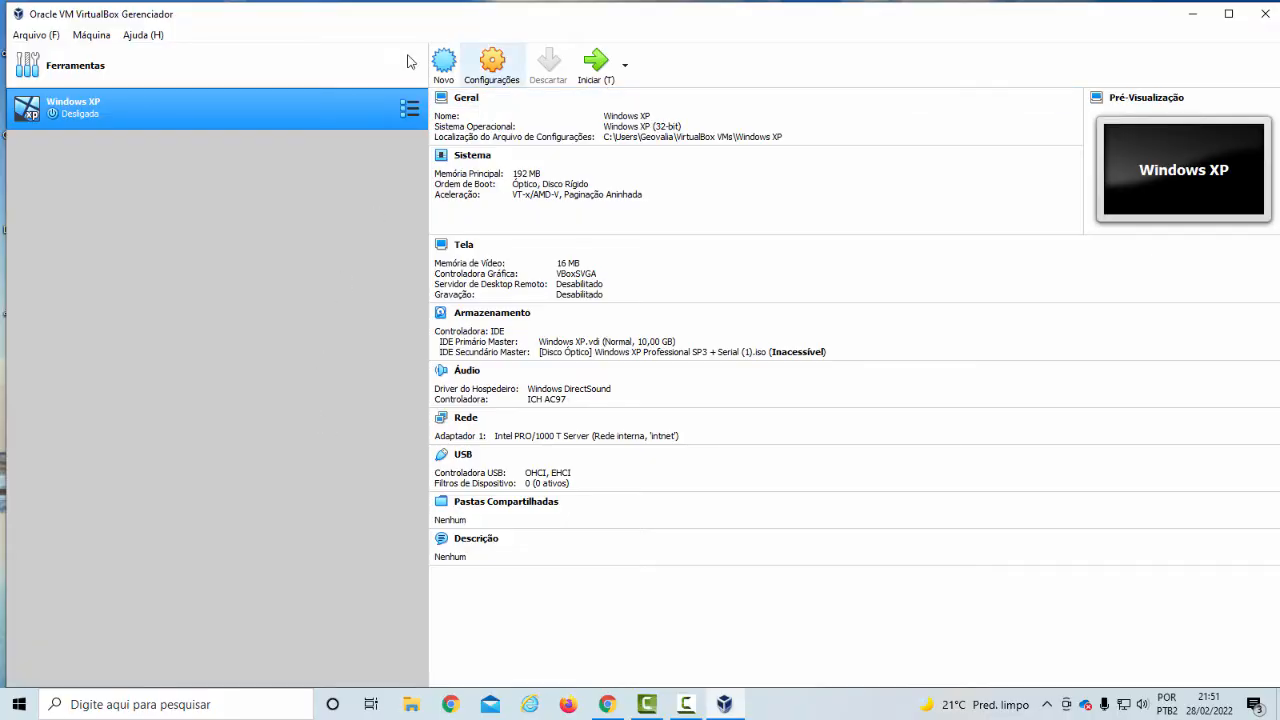
Start a new virtual machine named Ubuntu Server, type Linux, version Ubuntu (64-bit), with 1024 MB of memory
click(91, 35)
click(95, 57)
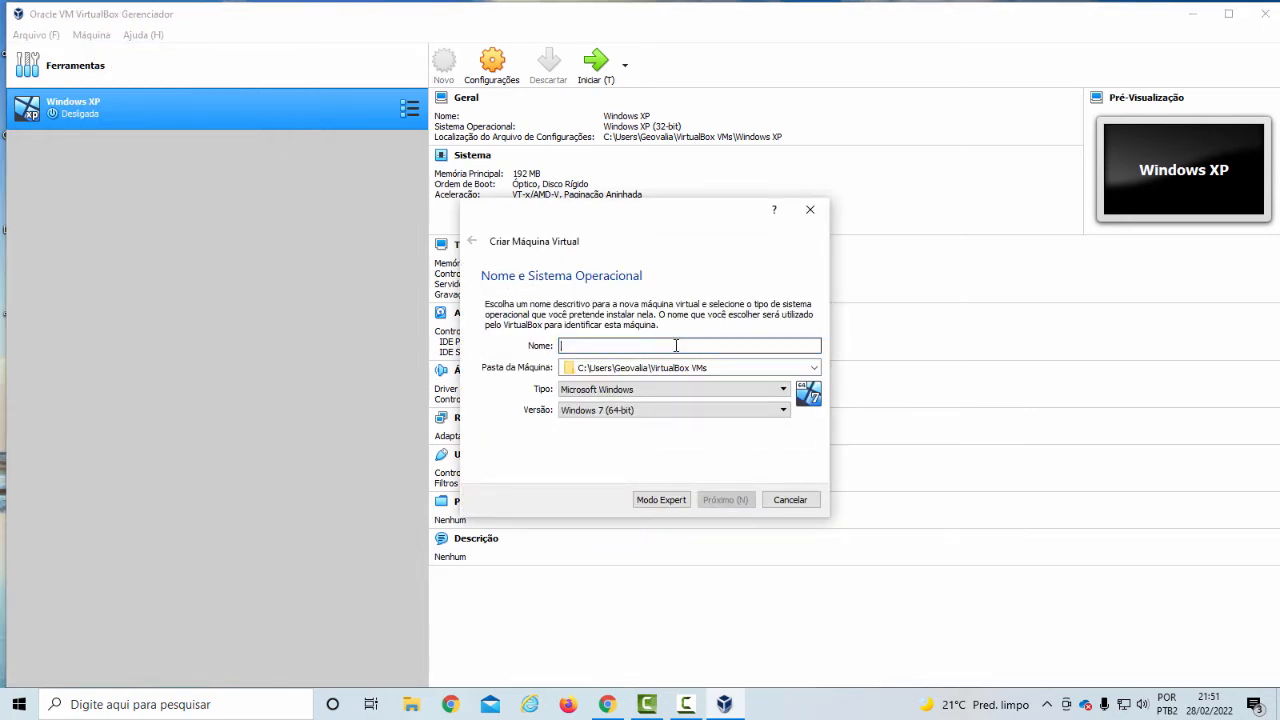
text(Ubuntu Server)
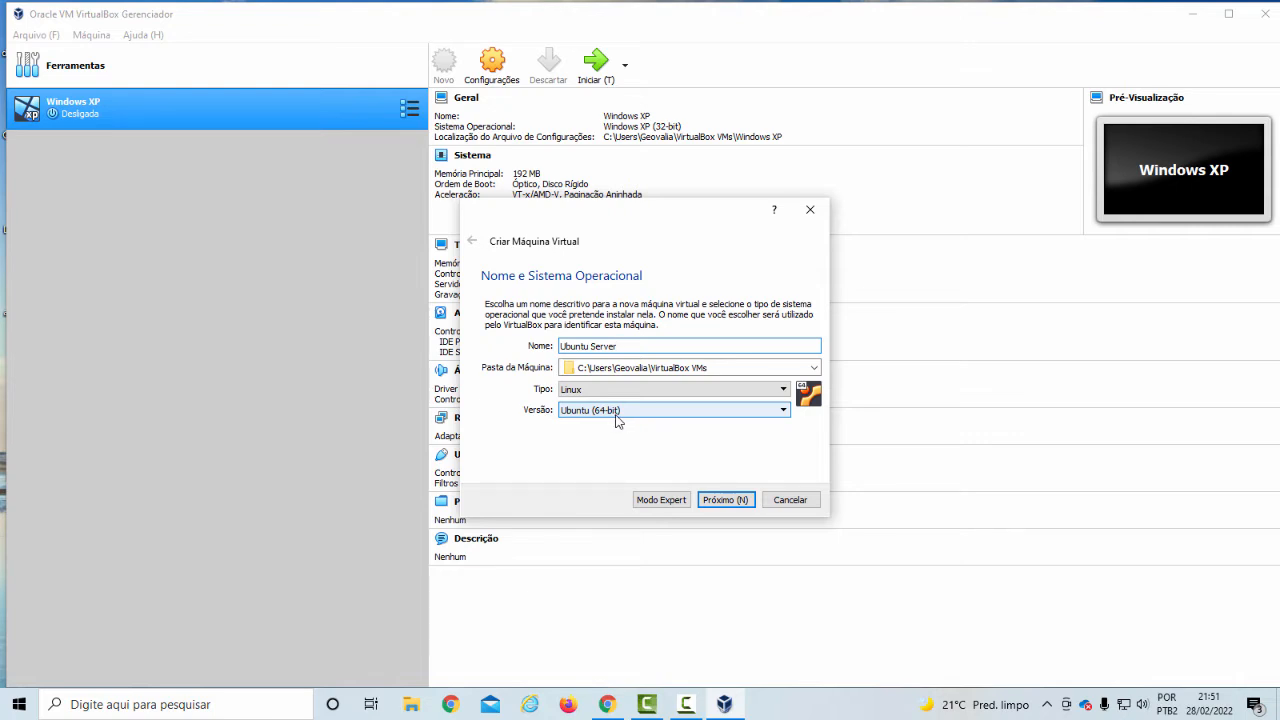
click(726, 502)
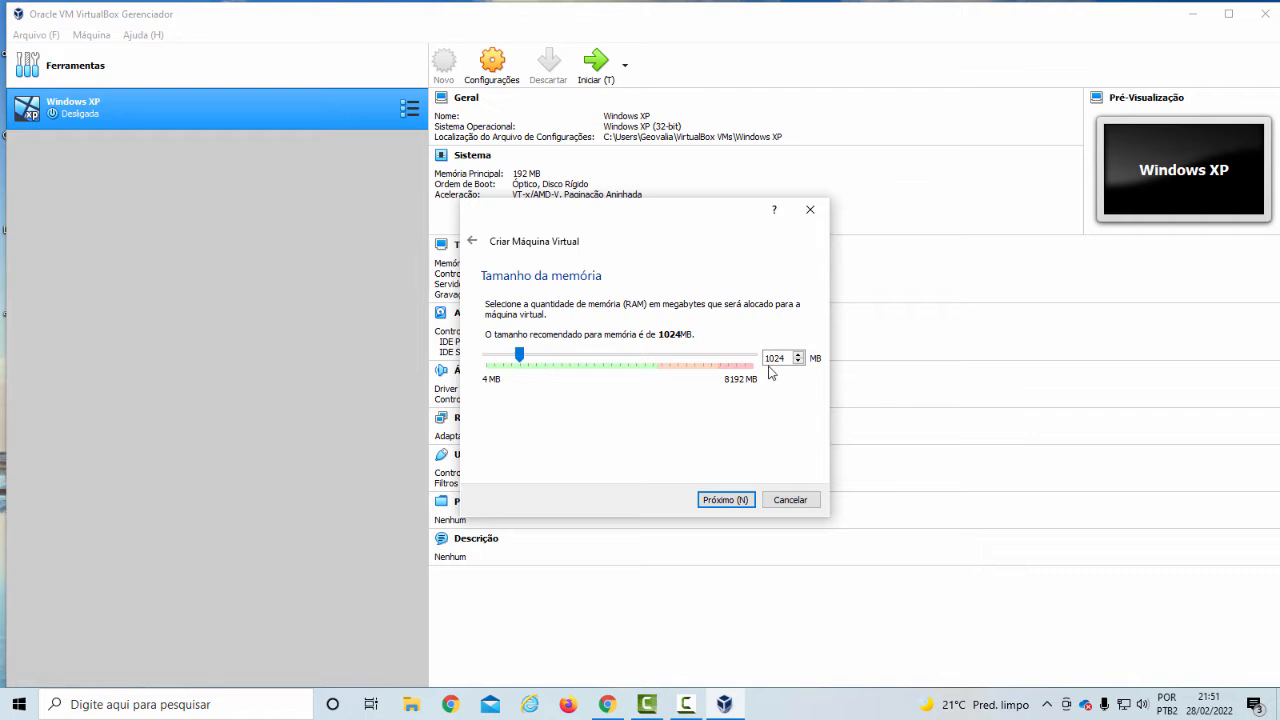
click(738, 505)
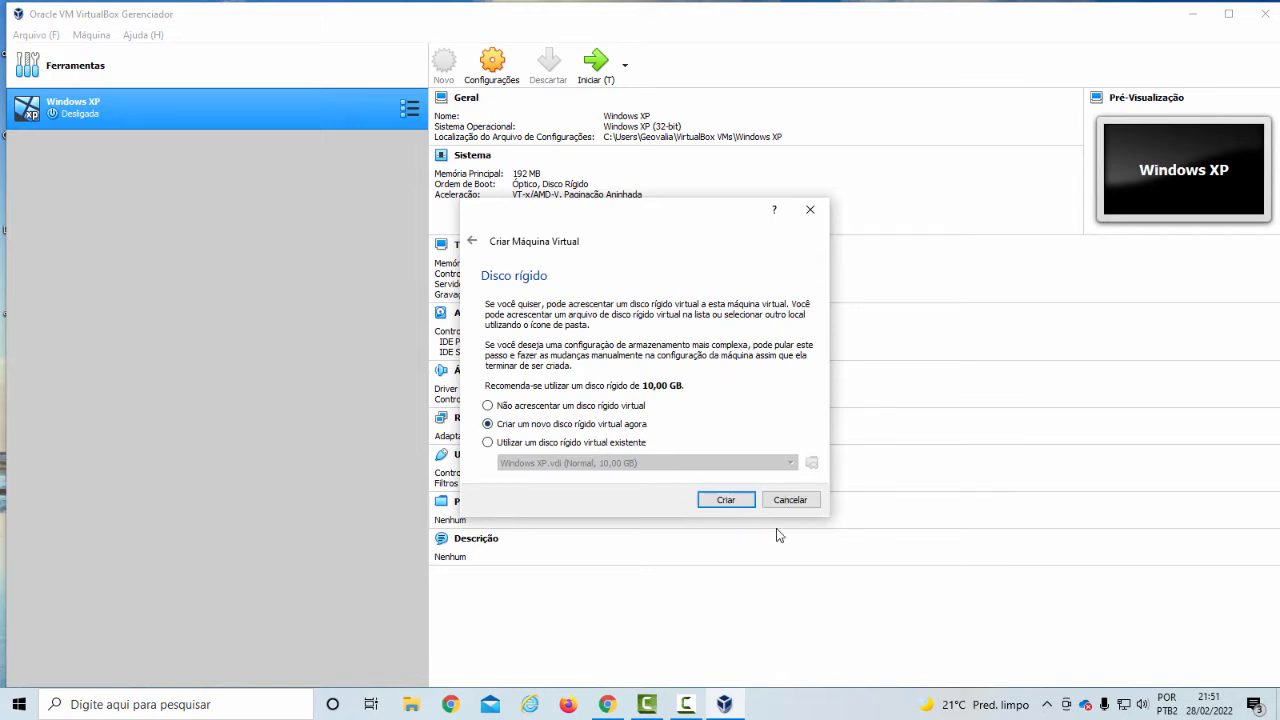
Create a new dynamically allocated VDI virtual hard disk of 10,00 GB for the machine
click(746, 503)
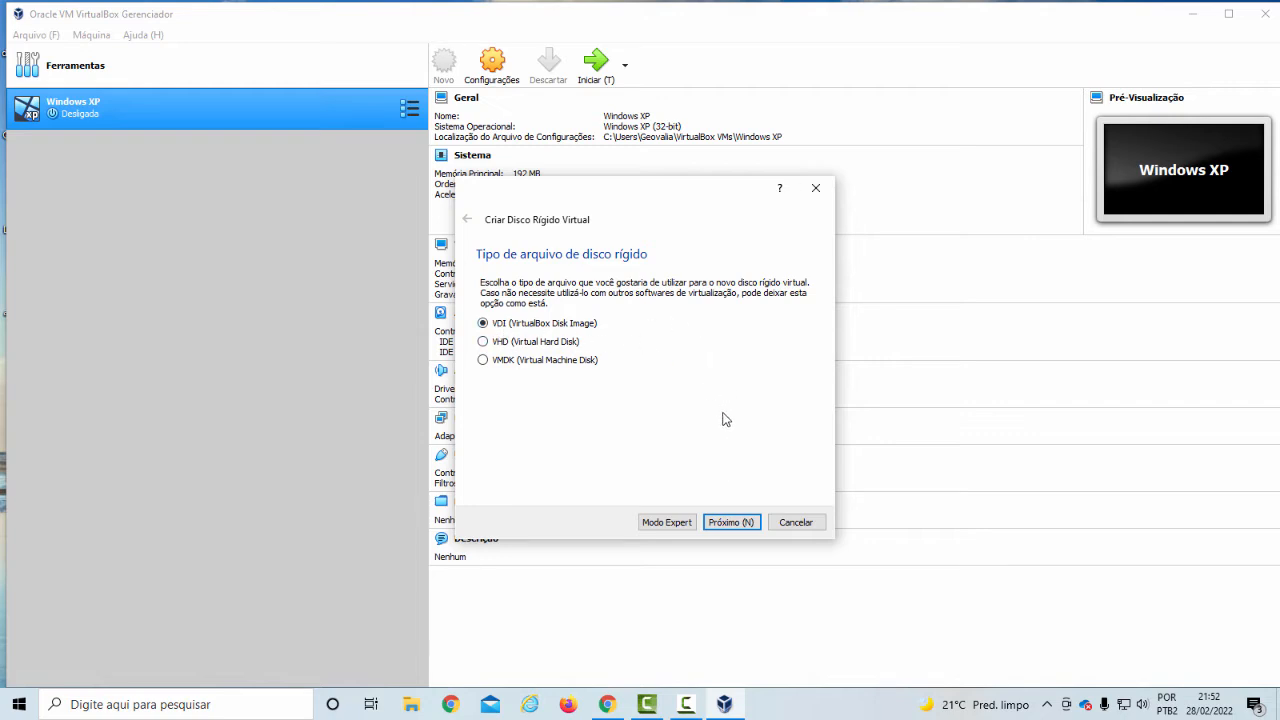
click(746, 526)
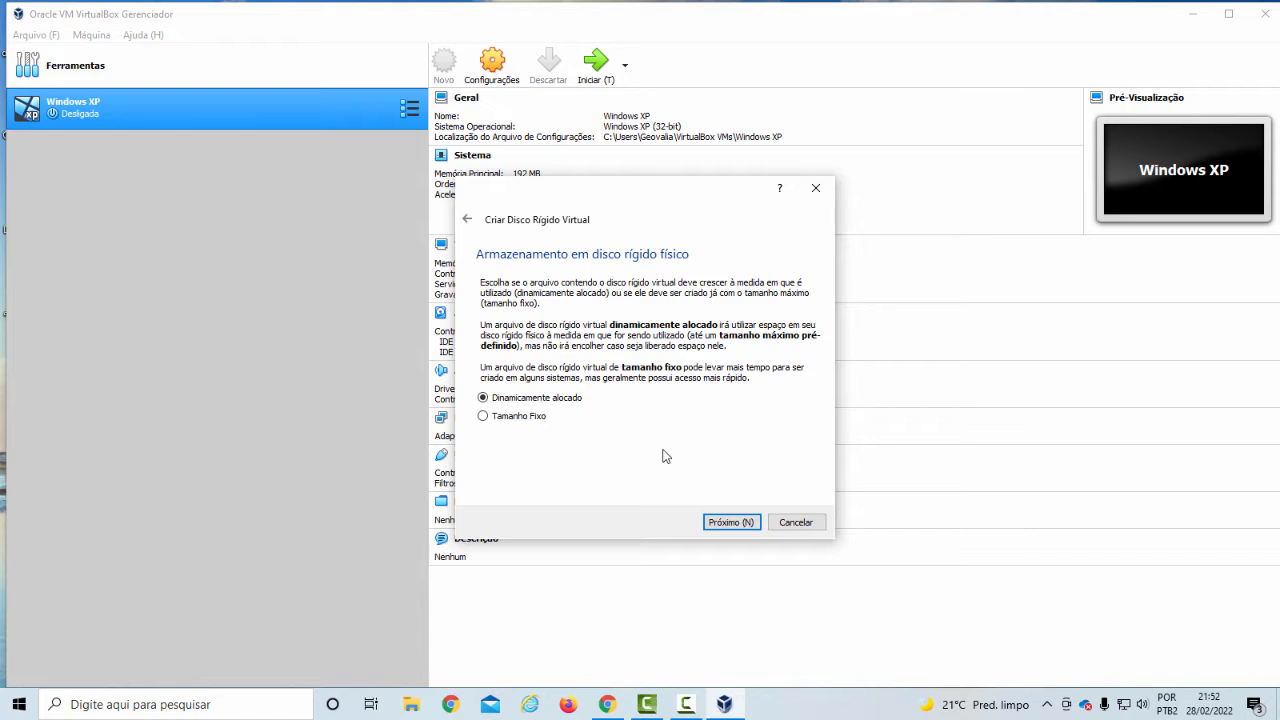
click(748, 523)
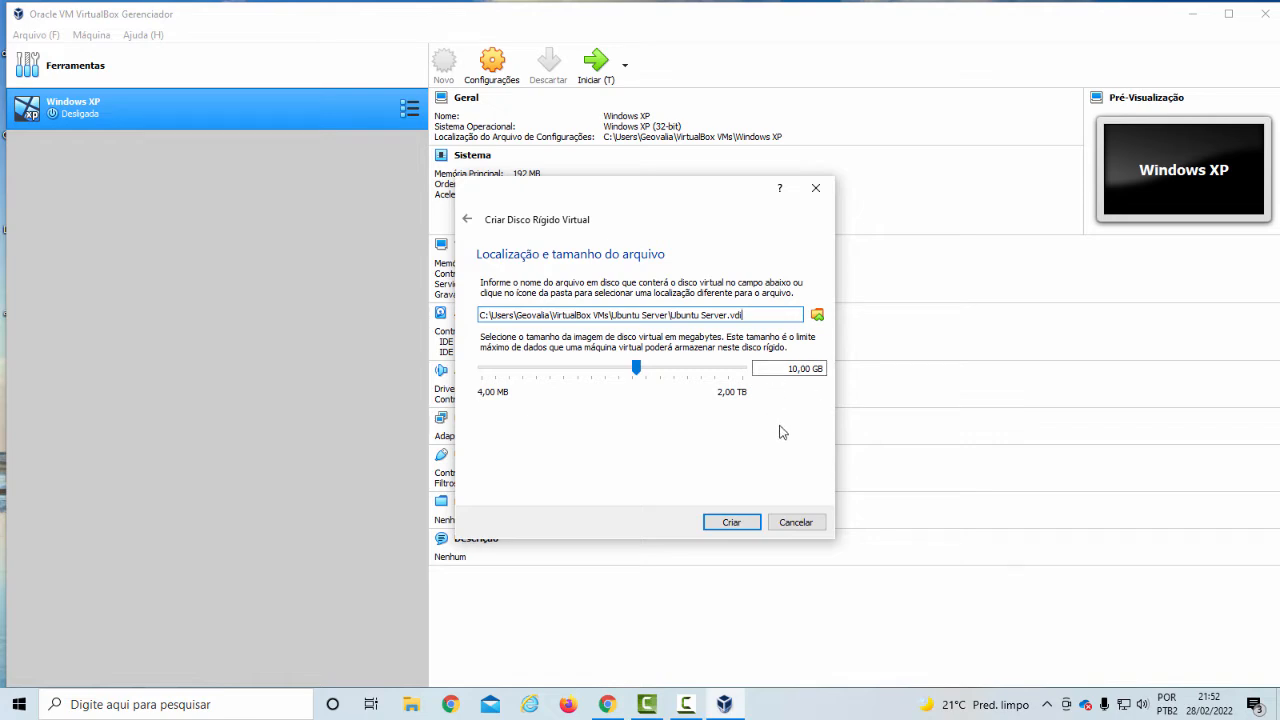
click(734, 522)
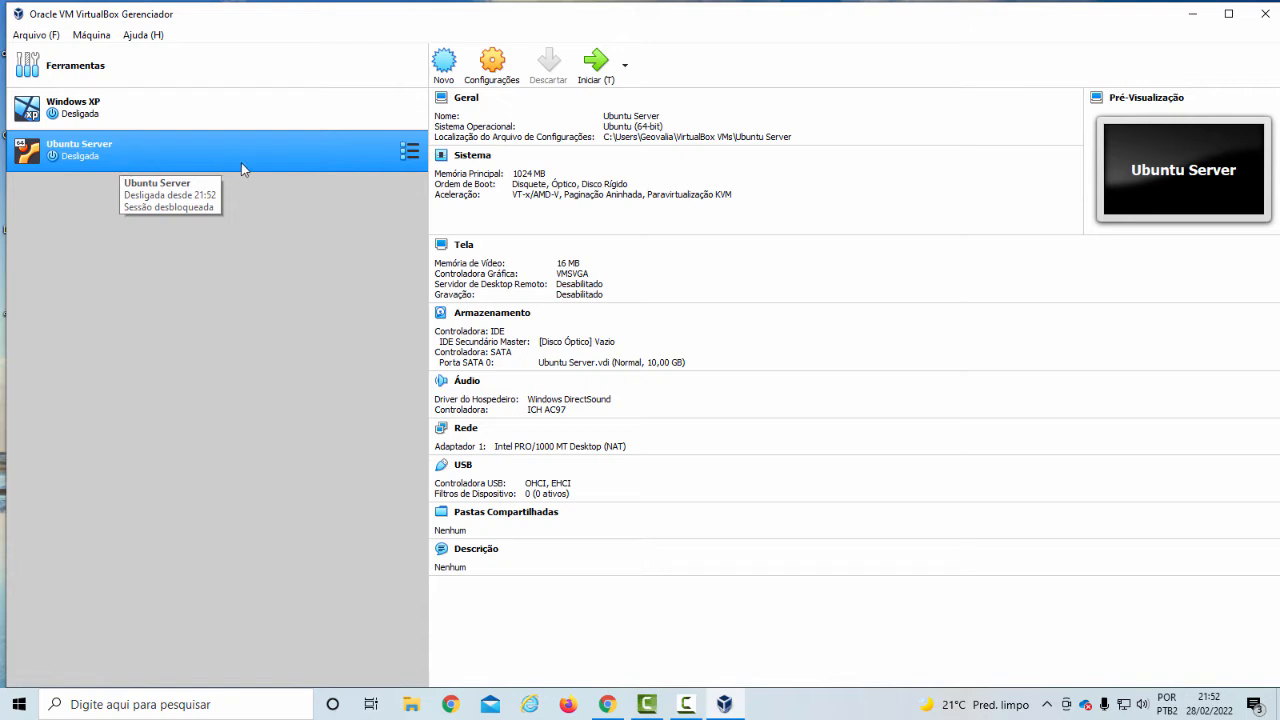
Open the Ubuntu Server machine's settings and disable the floppy (Disquete) in the system boot order
click(510, 72)
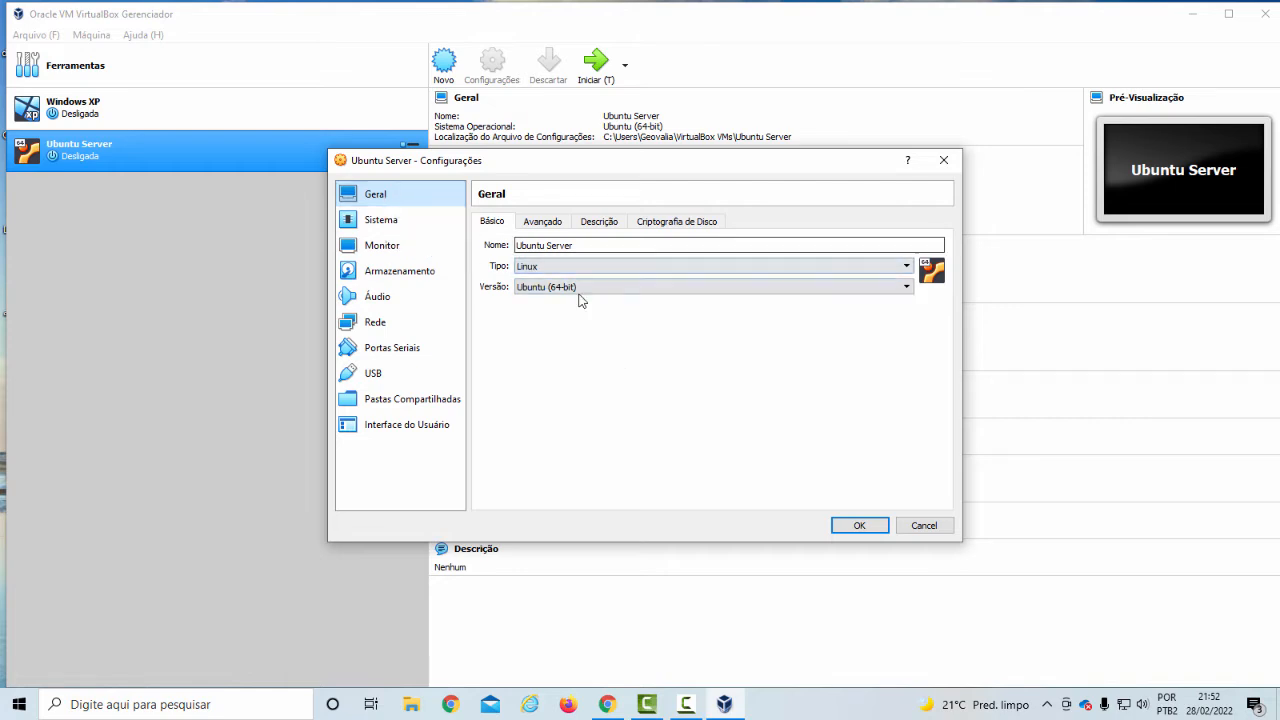
click(530, 246)
click(405, 222)
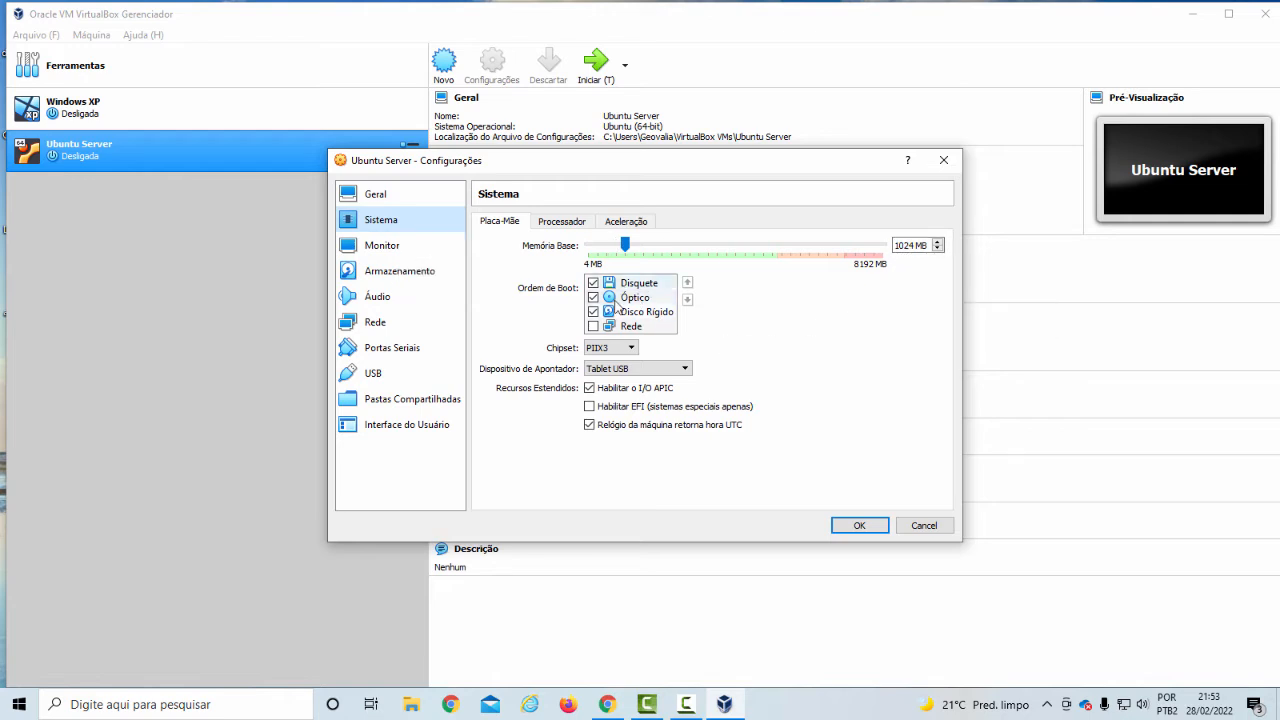
click(624, 298)
click(593, 283)
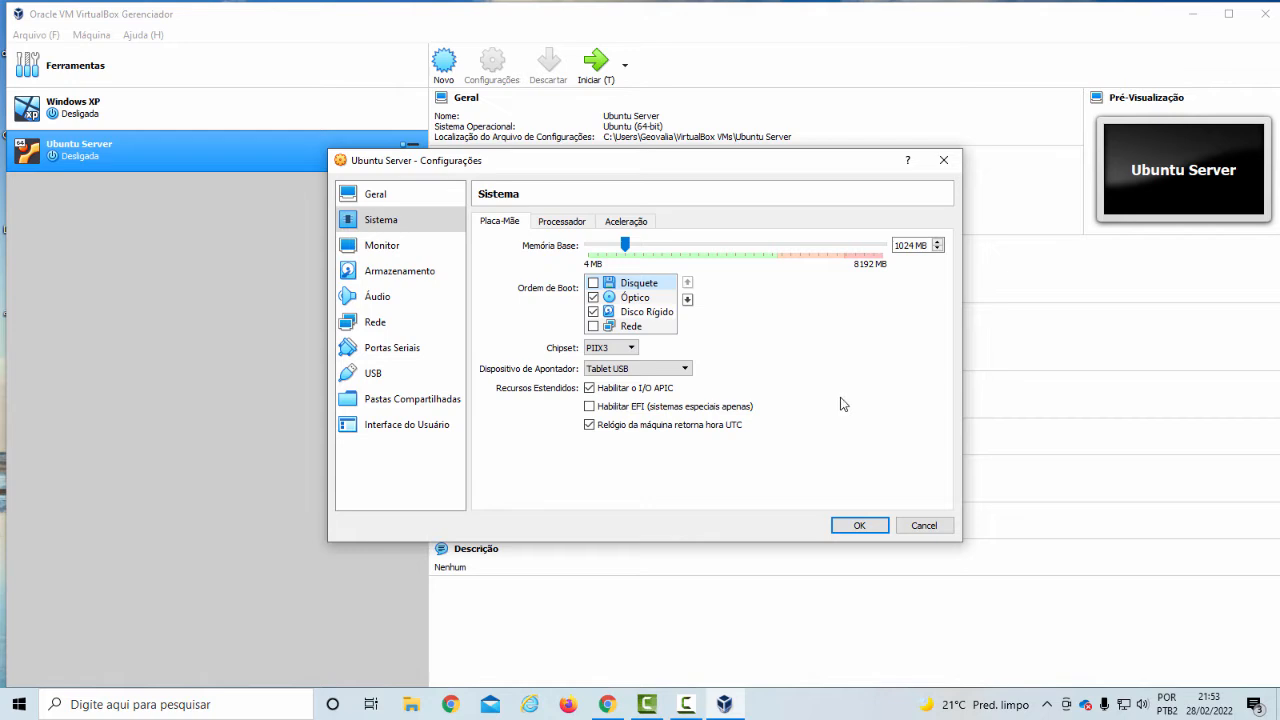
Set the machine's graphics controller to VBoxSVGA and select the empty optical drive under the IDE storage controller
click(421, 249)
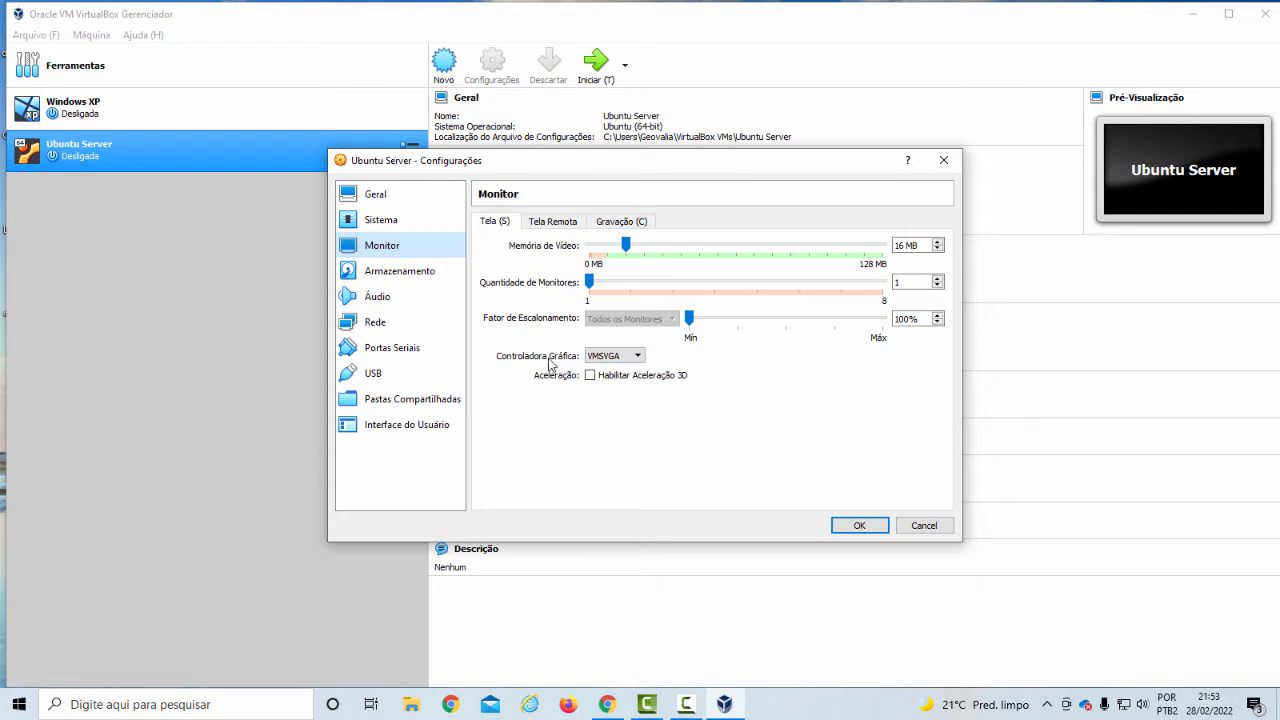
click(637, 357)
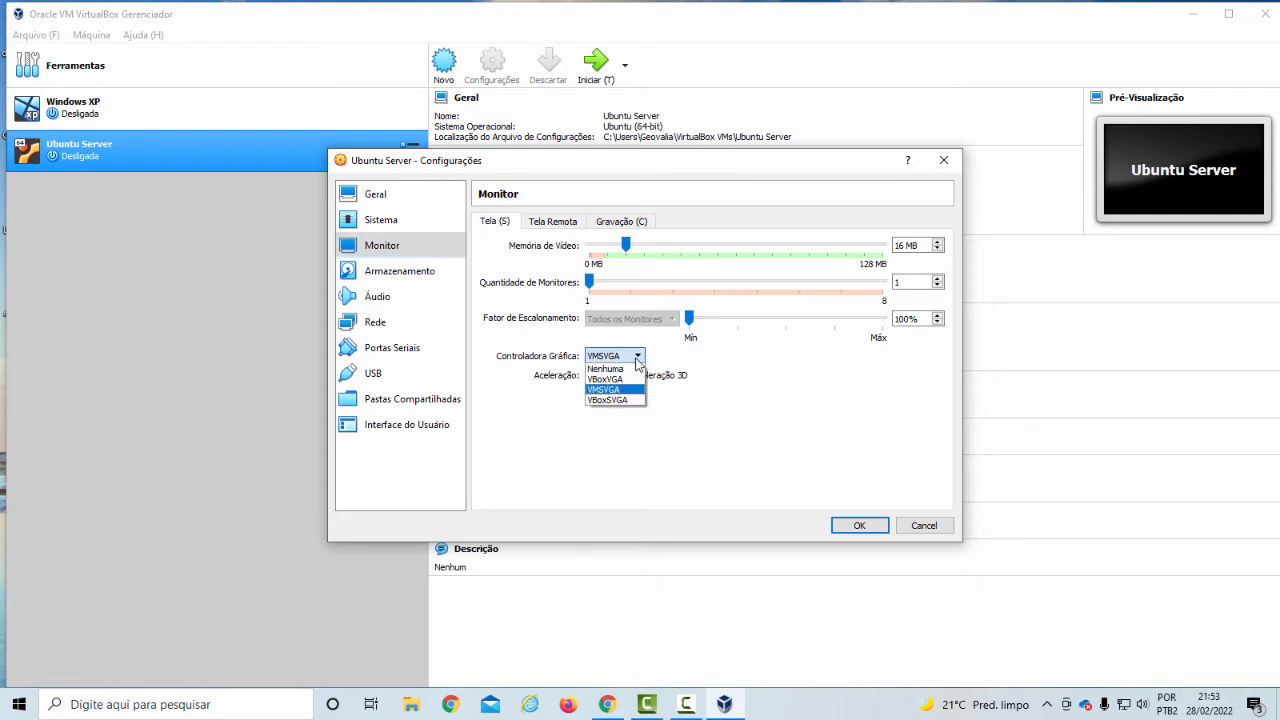
click(637, 358)
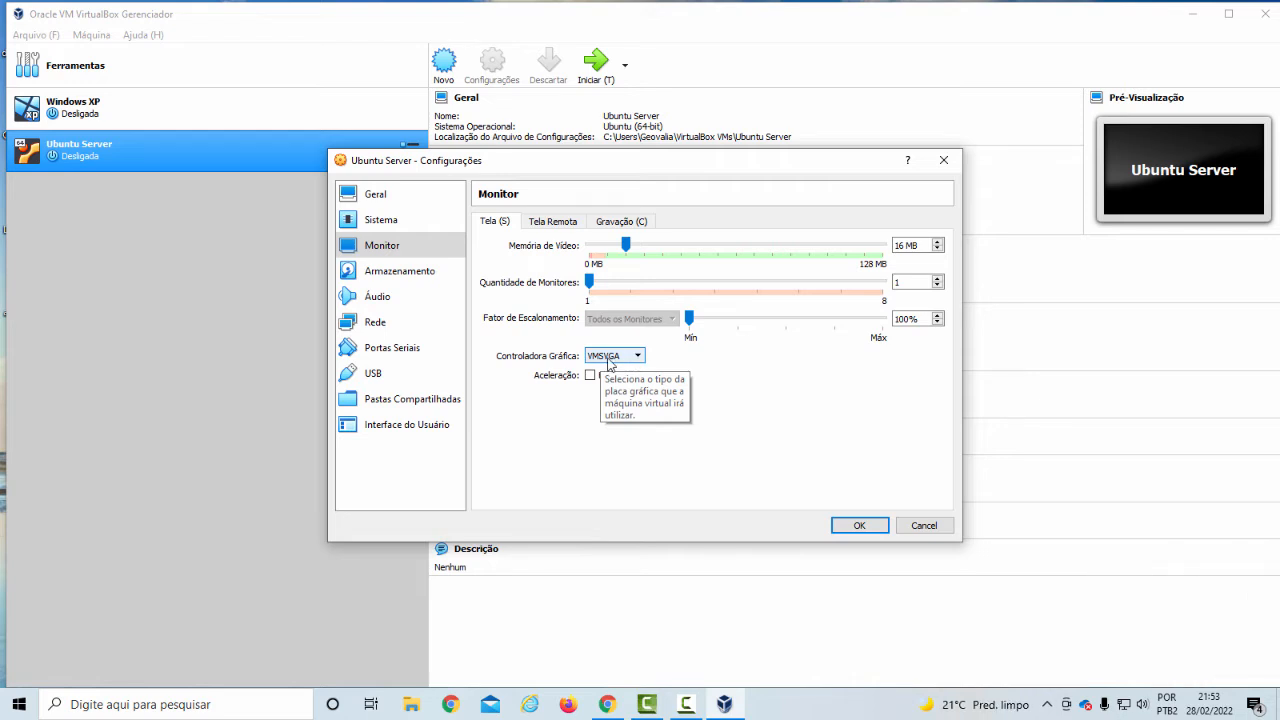
click(636, 360)
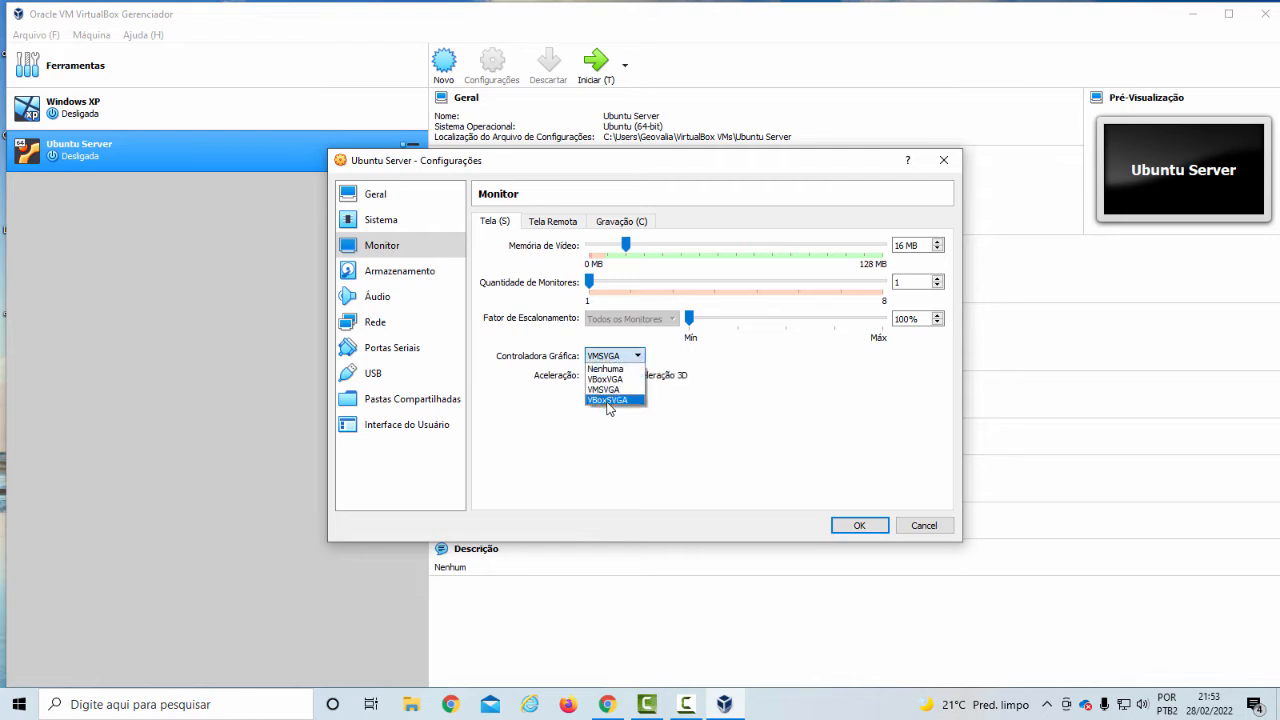
click(600, 401)
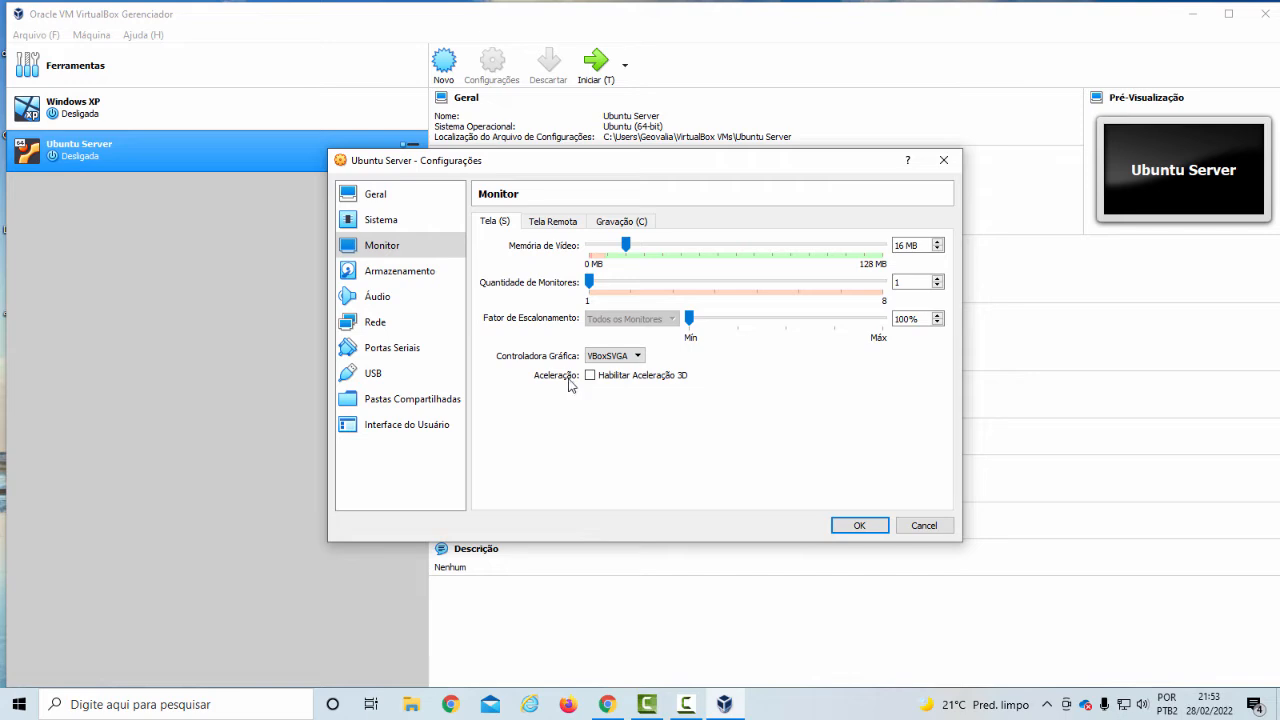
click(431, 280)
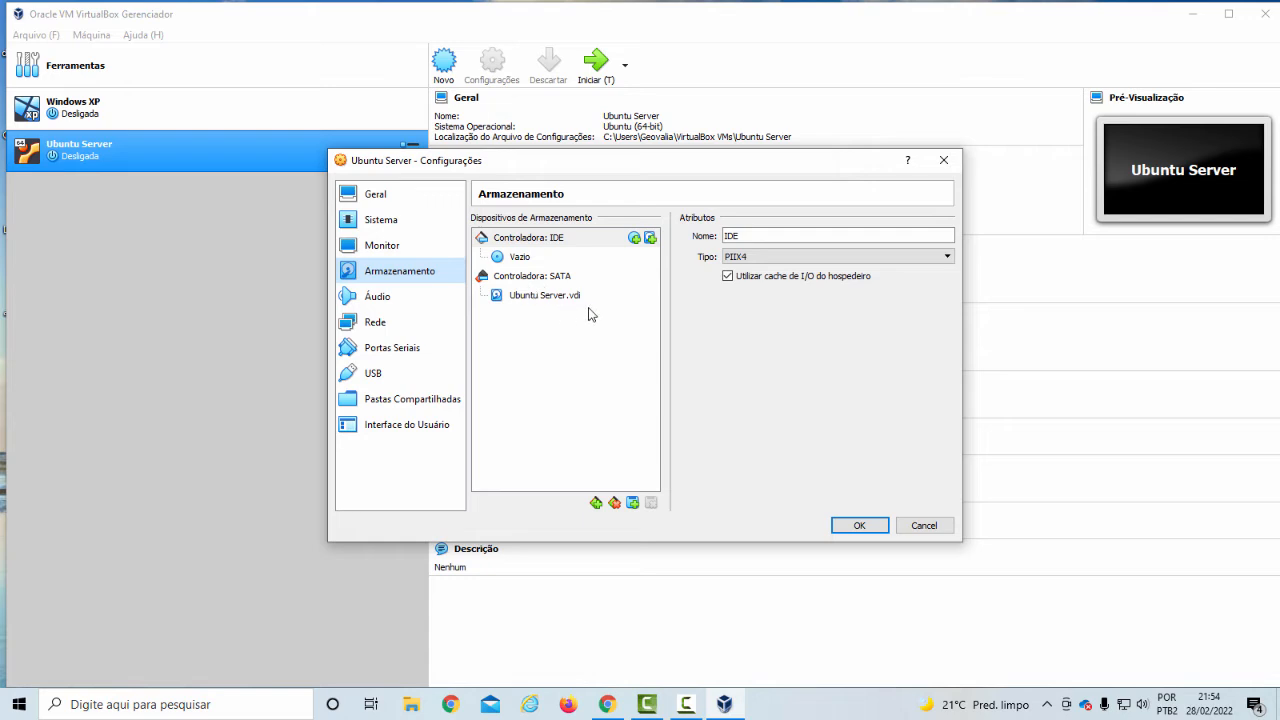
click(533, 264)
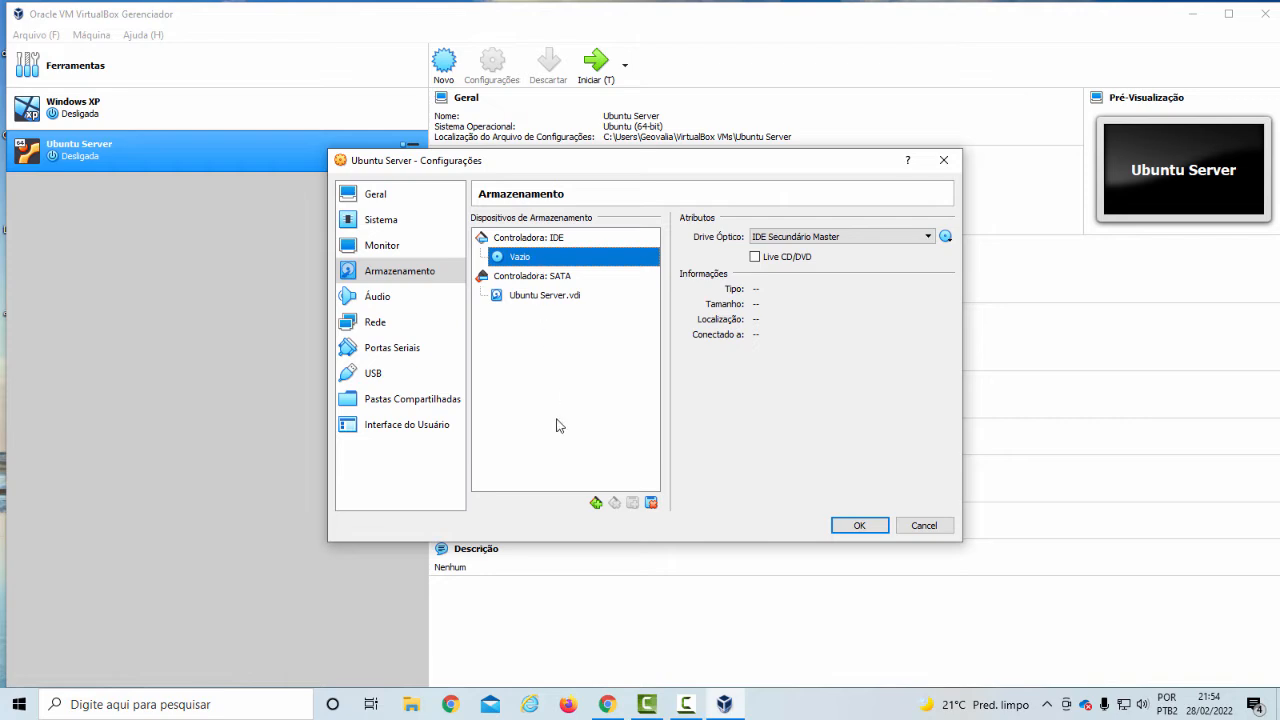
Switch to Google Chrome with the work profile and search Google for "download iso ubuntu 20.04 server"
click(451, 705)
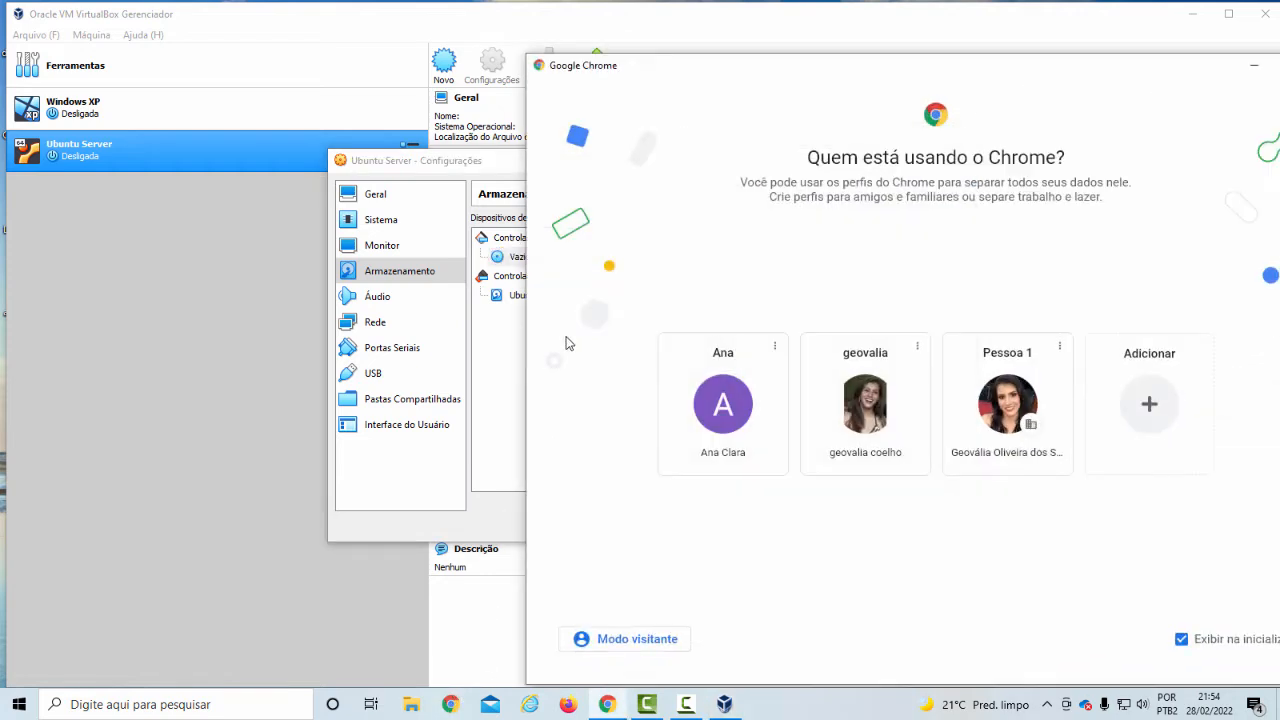
click(1005, 405)
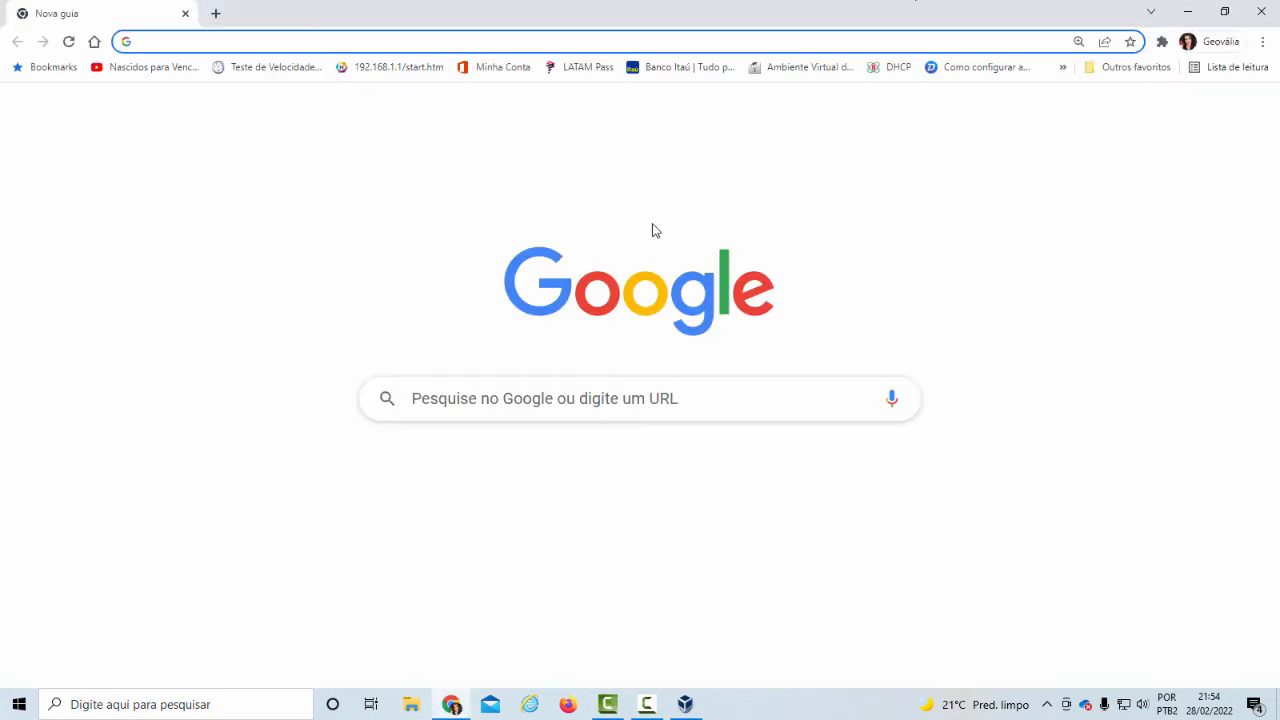
click(517, 412)
text(ubunu)
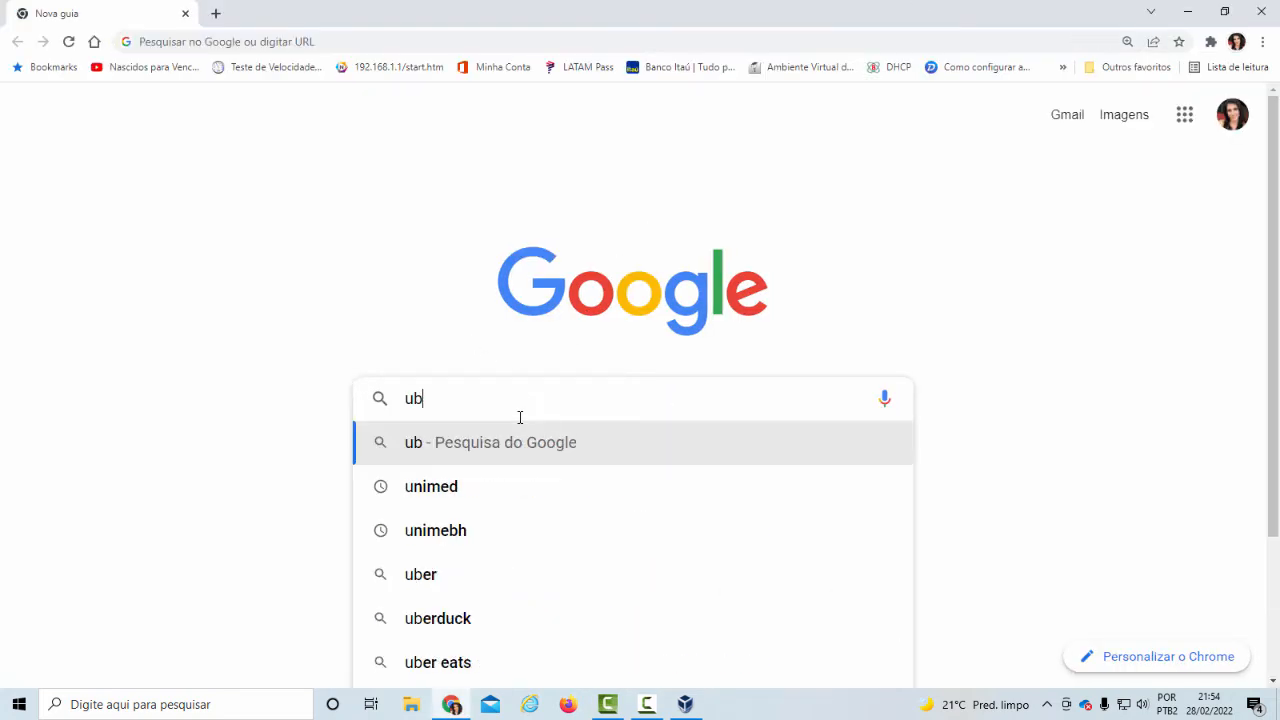
key(BackSpace)
key(BackSpace)
key(BackSpace)
key(BackSpace)
key(BackSpace)
text(d)
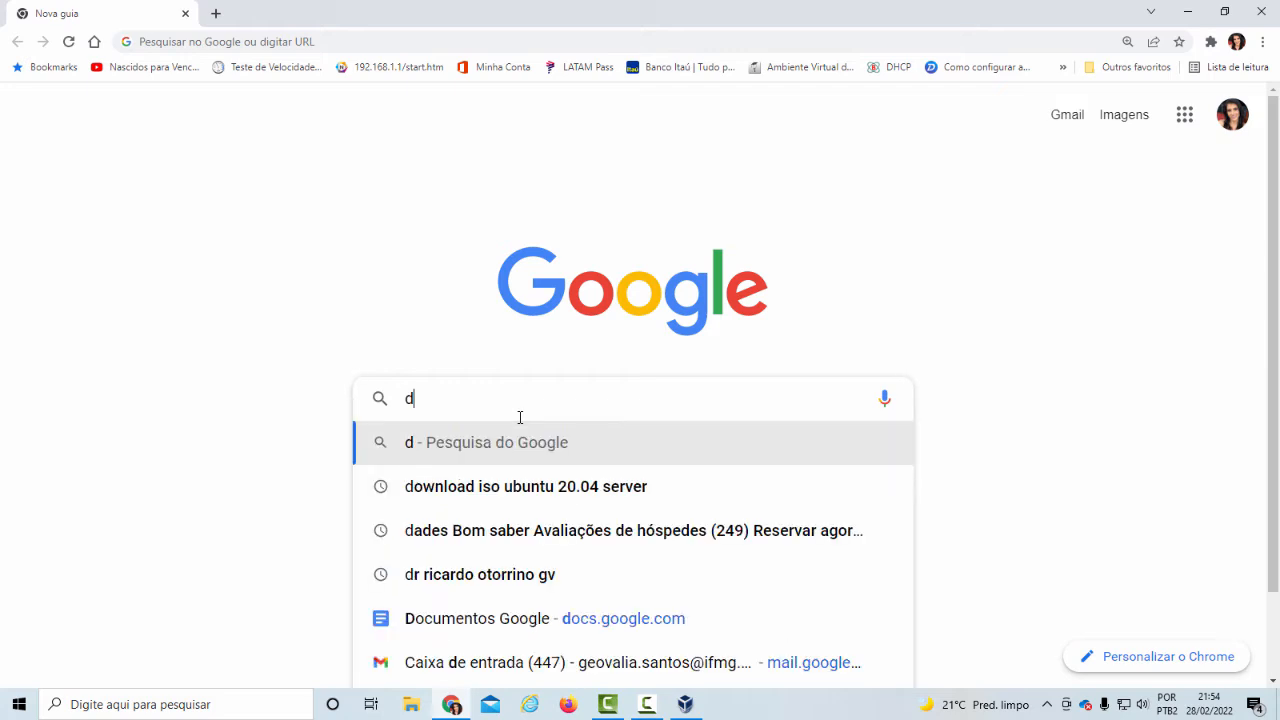
text(ownload iso)
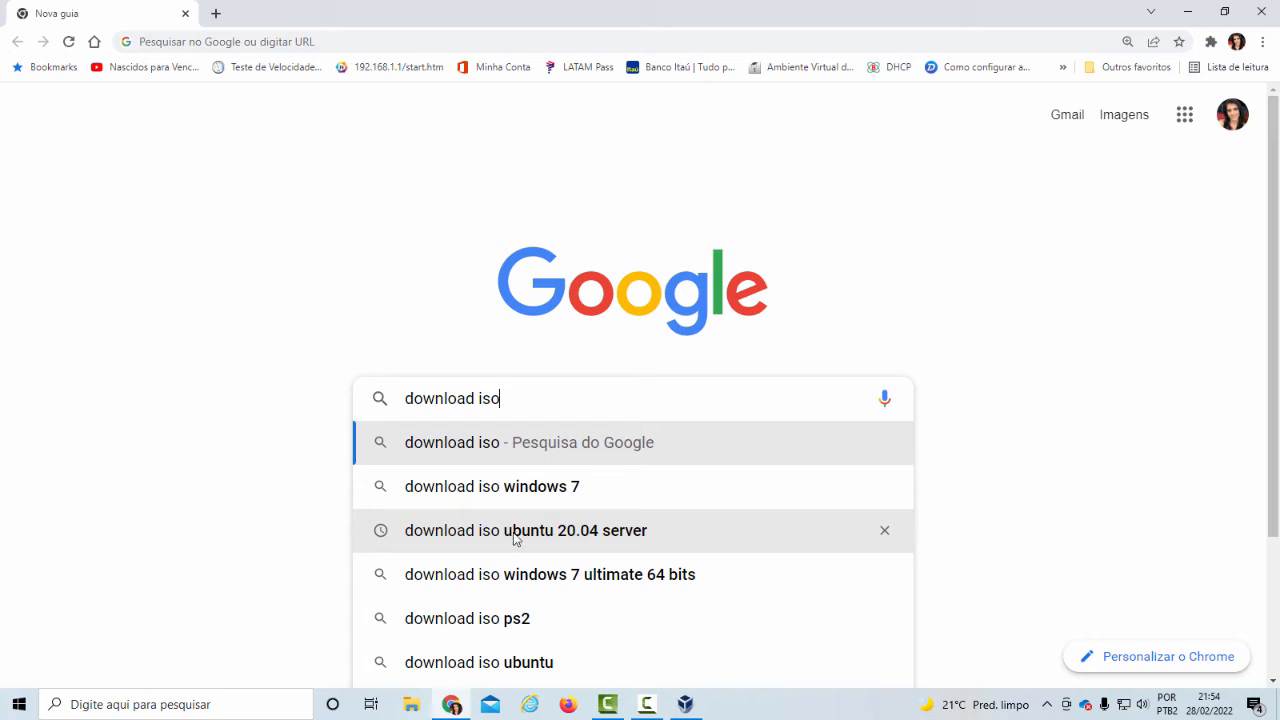
click(599, 538)
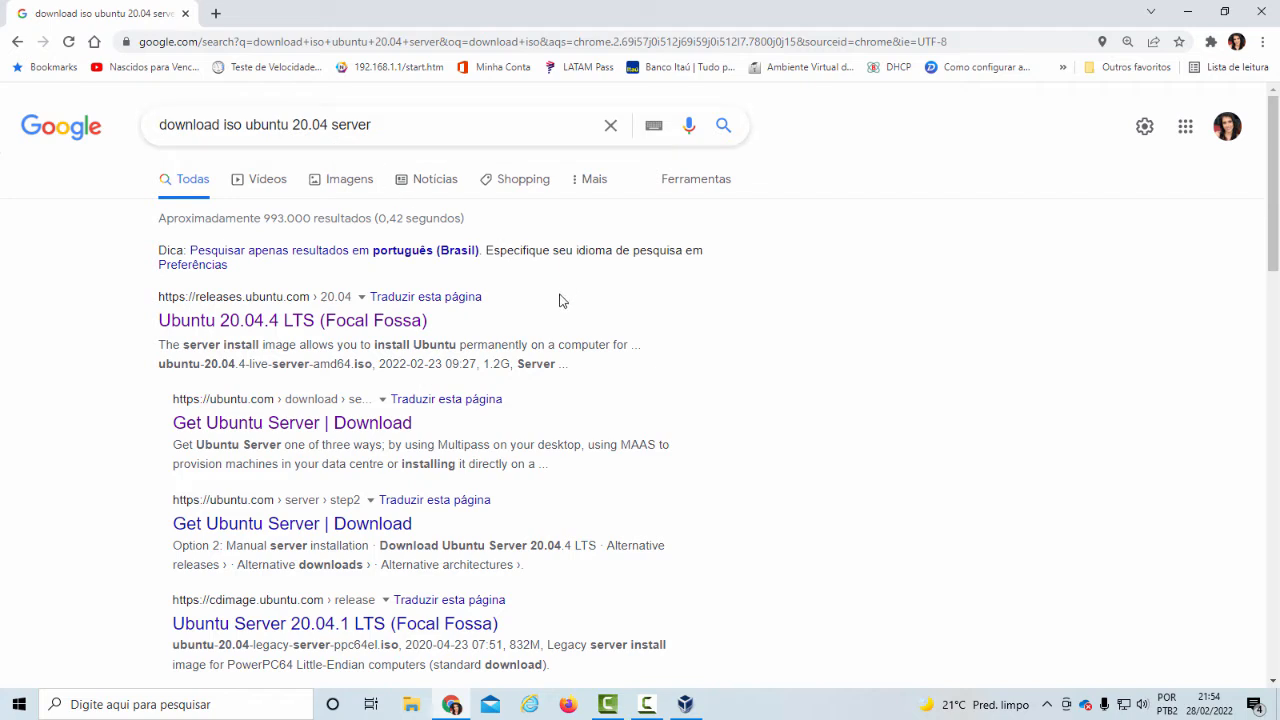
Open the Ubuntu 20.04.4 LTS (Focal Fossa) release page and download the 64-bit PC (AMD64) server install image
click(275, 330)
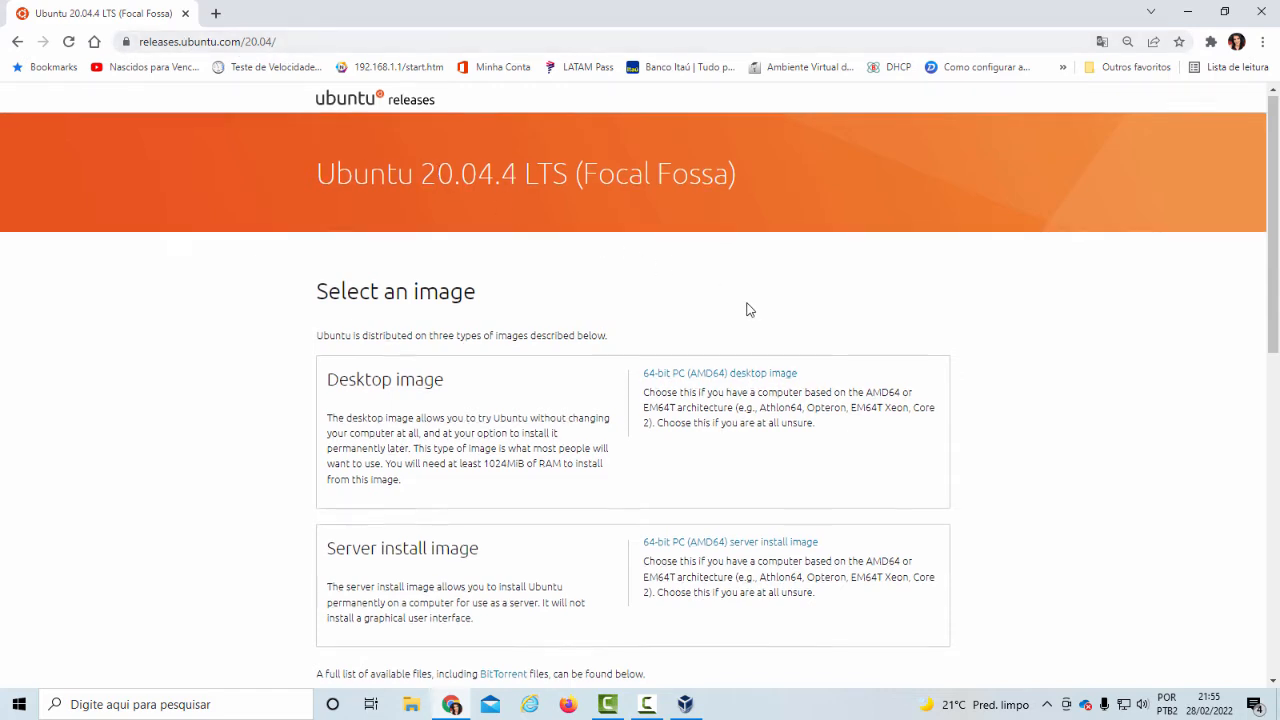
scroll(750, 310, down, 1)
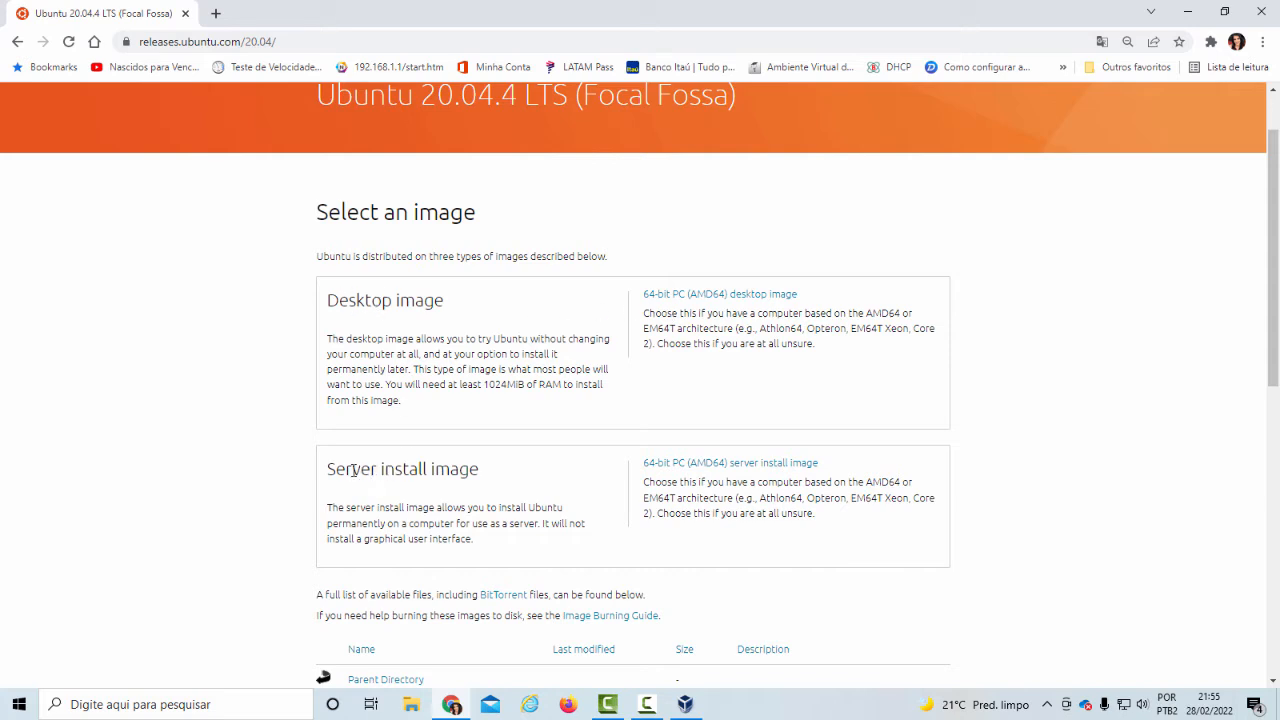
click(744, 468)
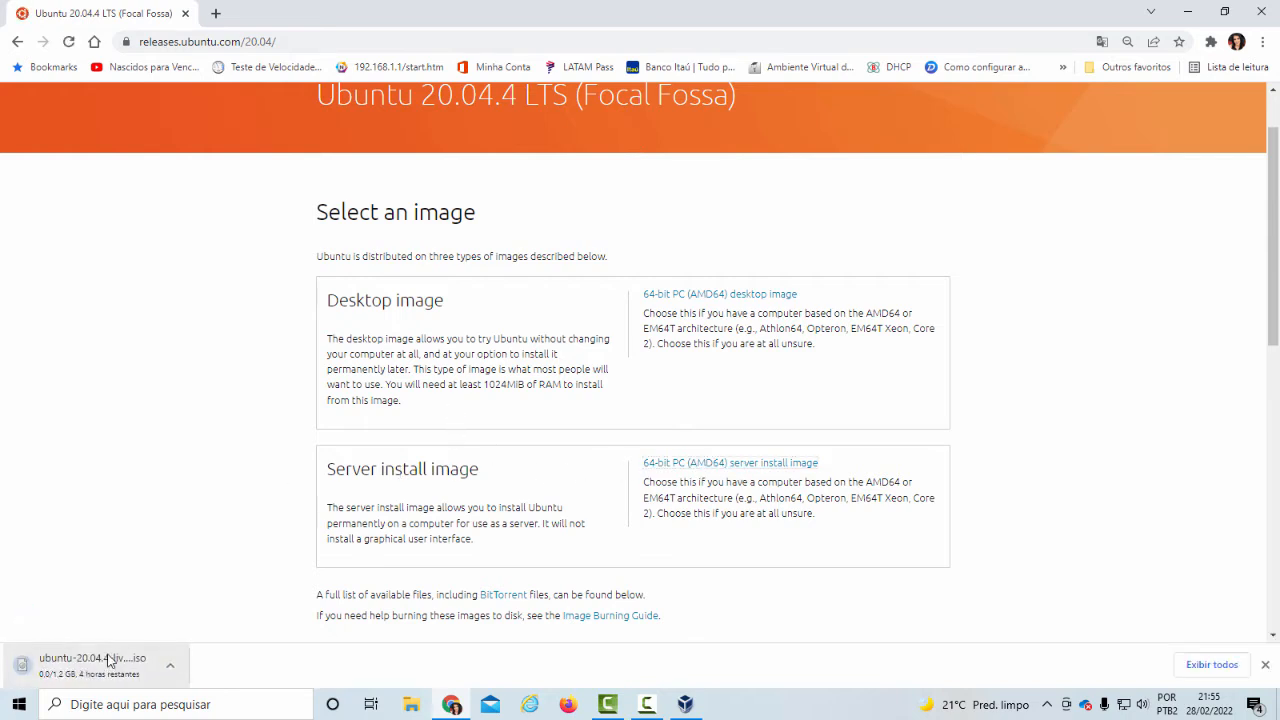
Show the downloading ISO in its folder, look through Downloads, and return to the VirtualBox storage settings
click(168, 668)
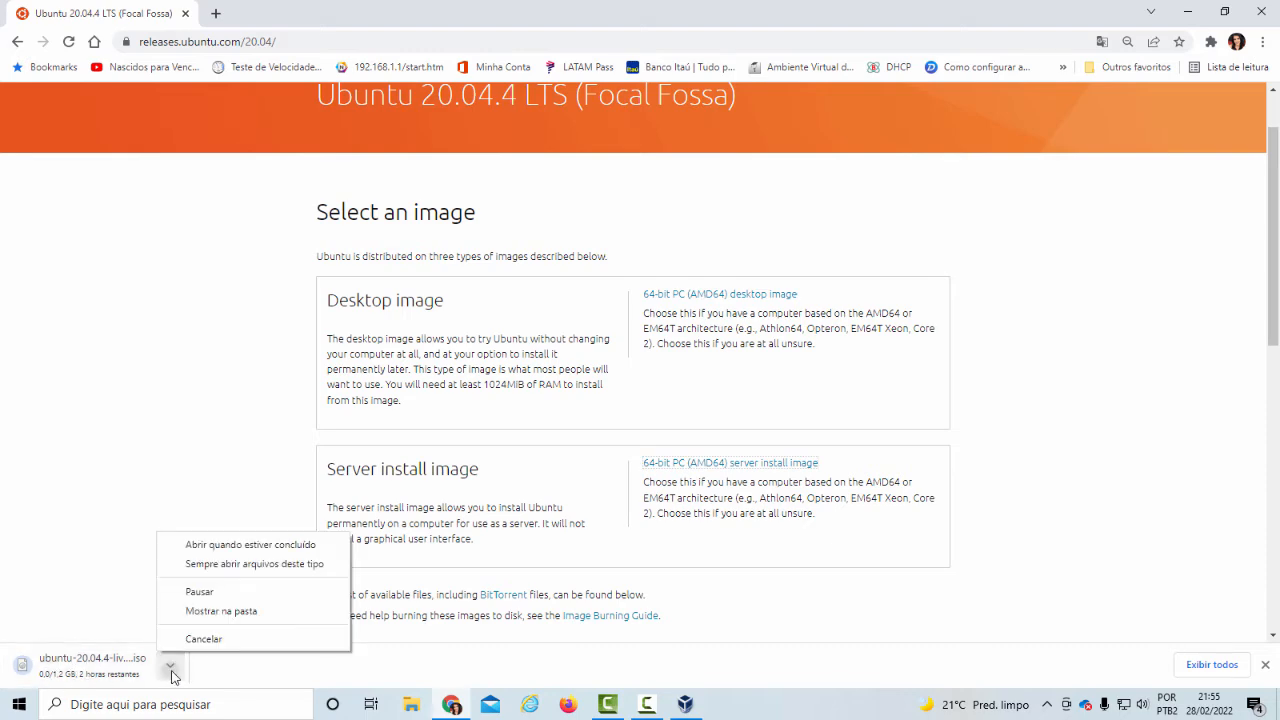
click(247, 616)
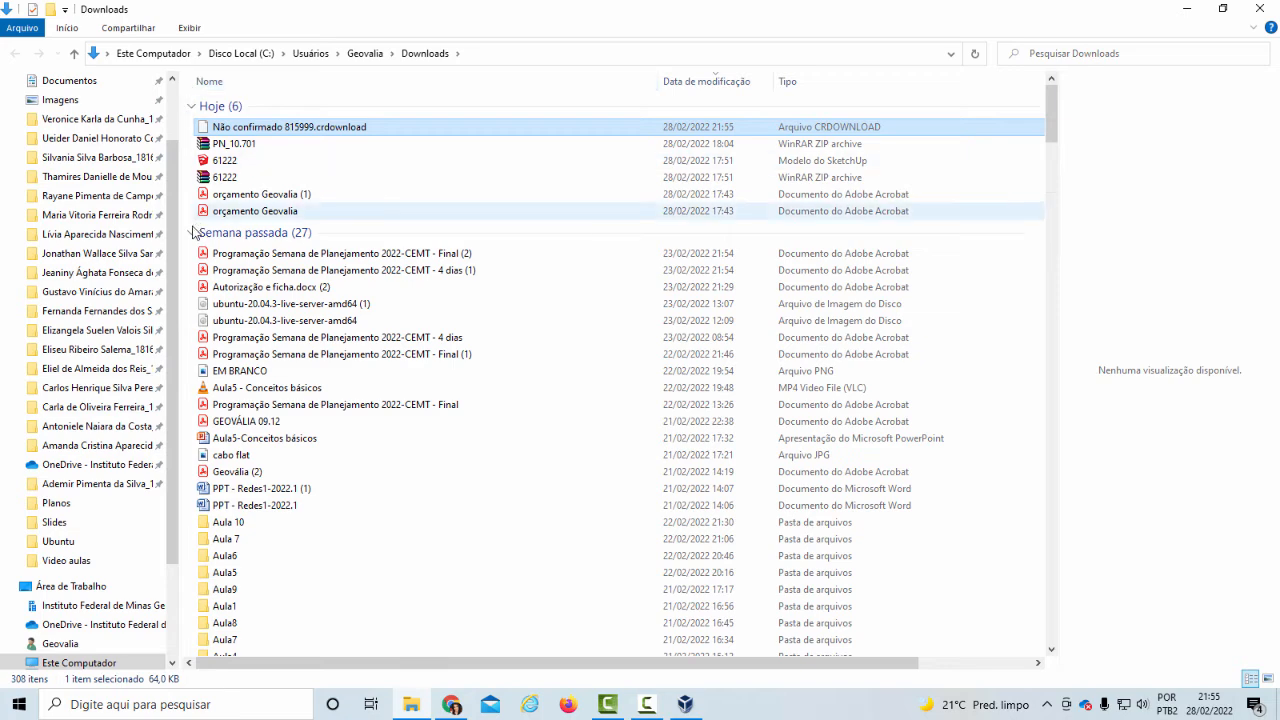
scroll(125, 123, up, 2)
click(66, 145)
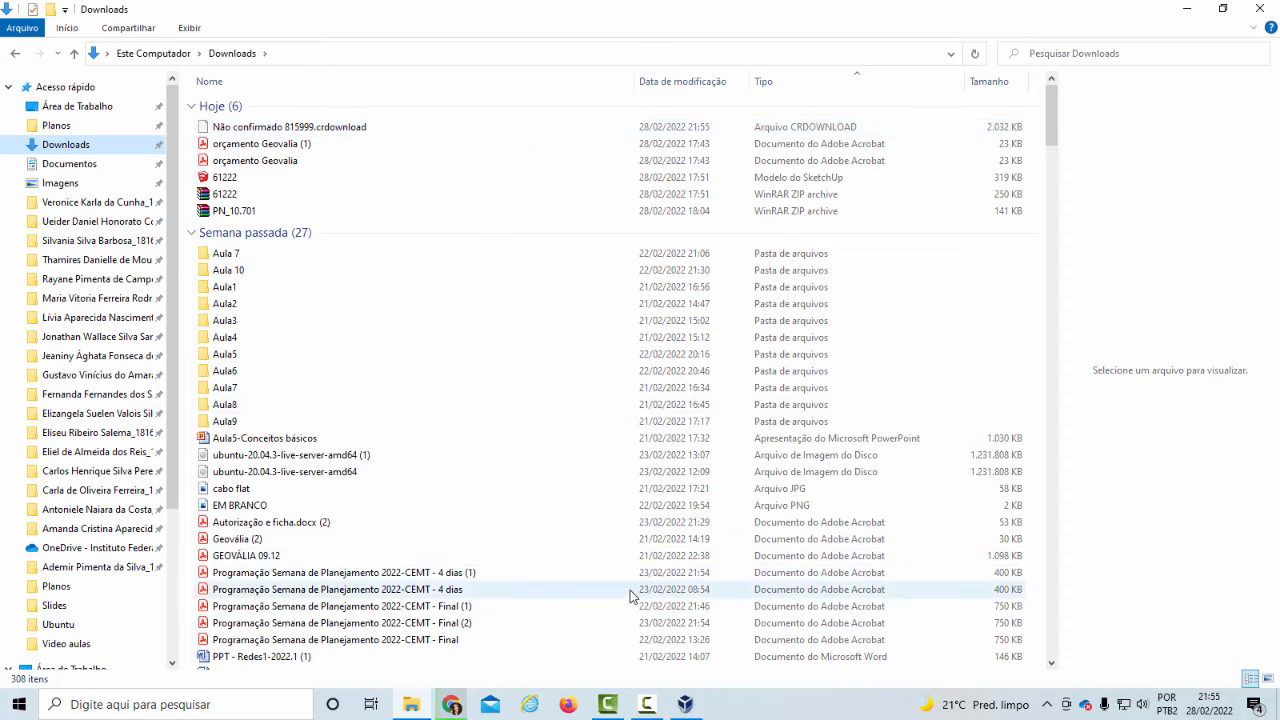
click(686, 704)
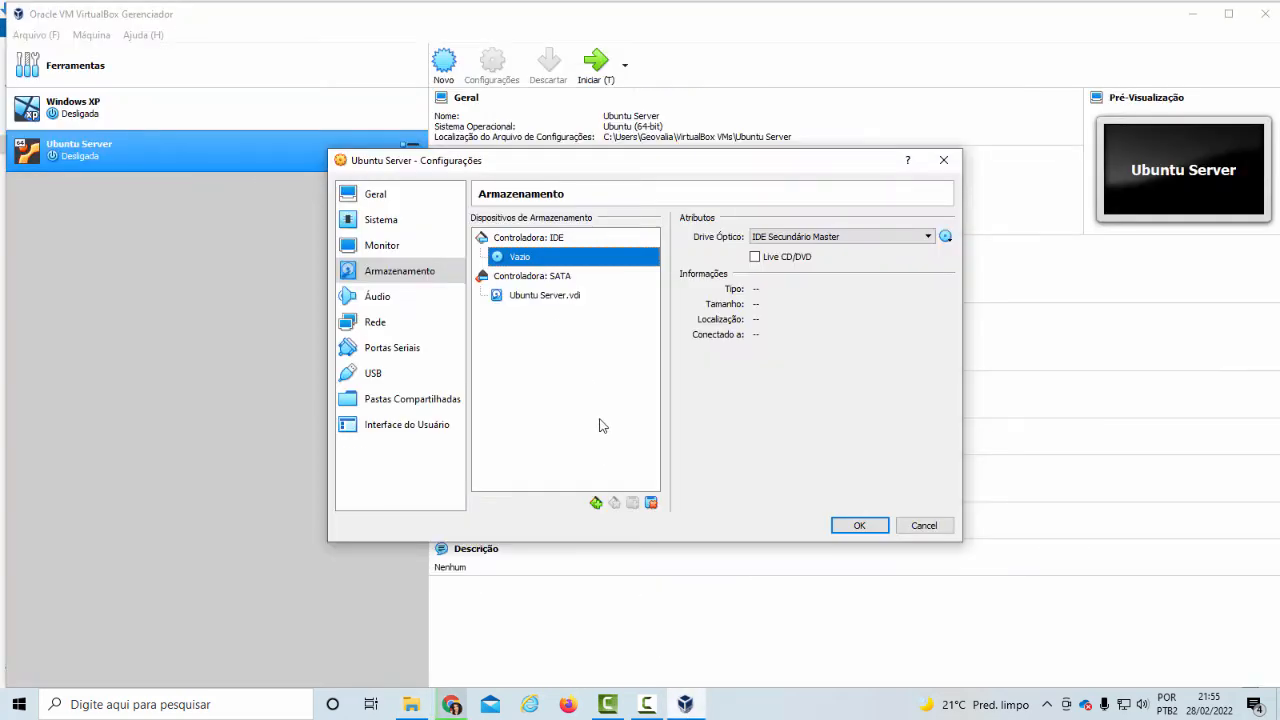
Attach the ubuntu-20.04.3-live-server-amd64 disc image to the empty IDE optical drive and save the machine's settings
click(945, 237)
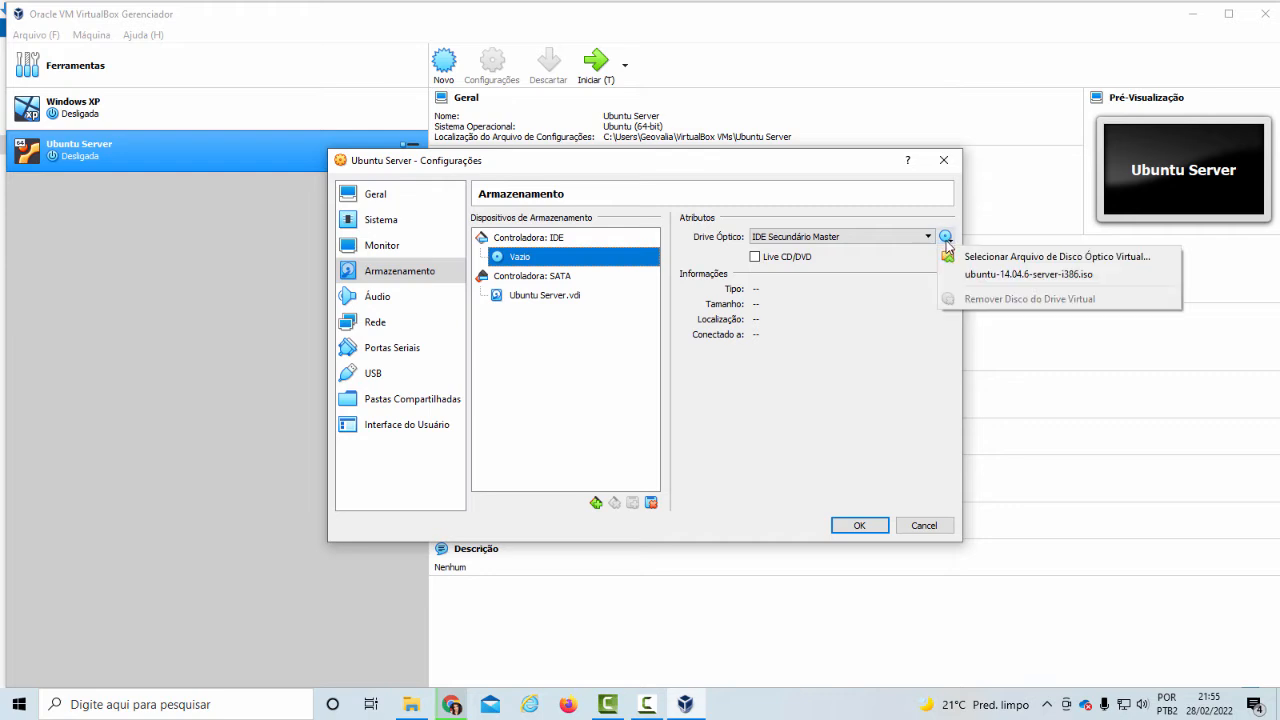
click(864, 258)
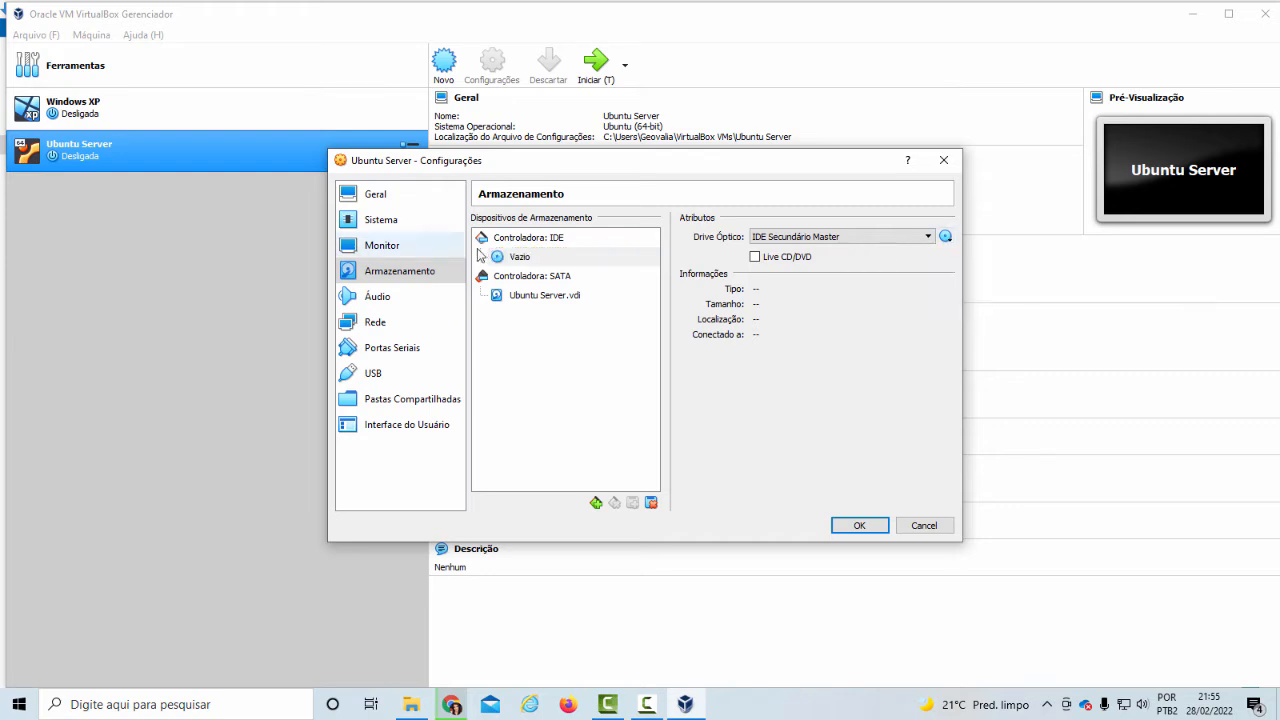
click(510, 257)
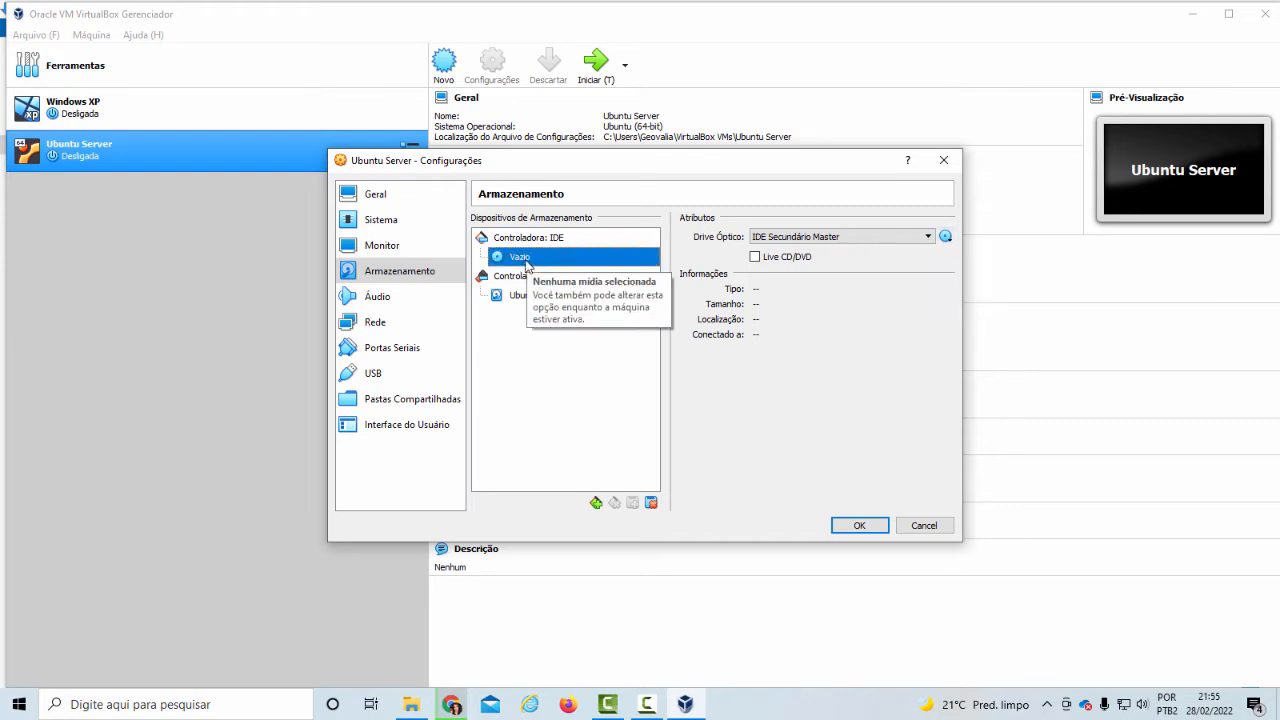
click(945, 237)
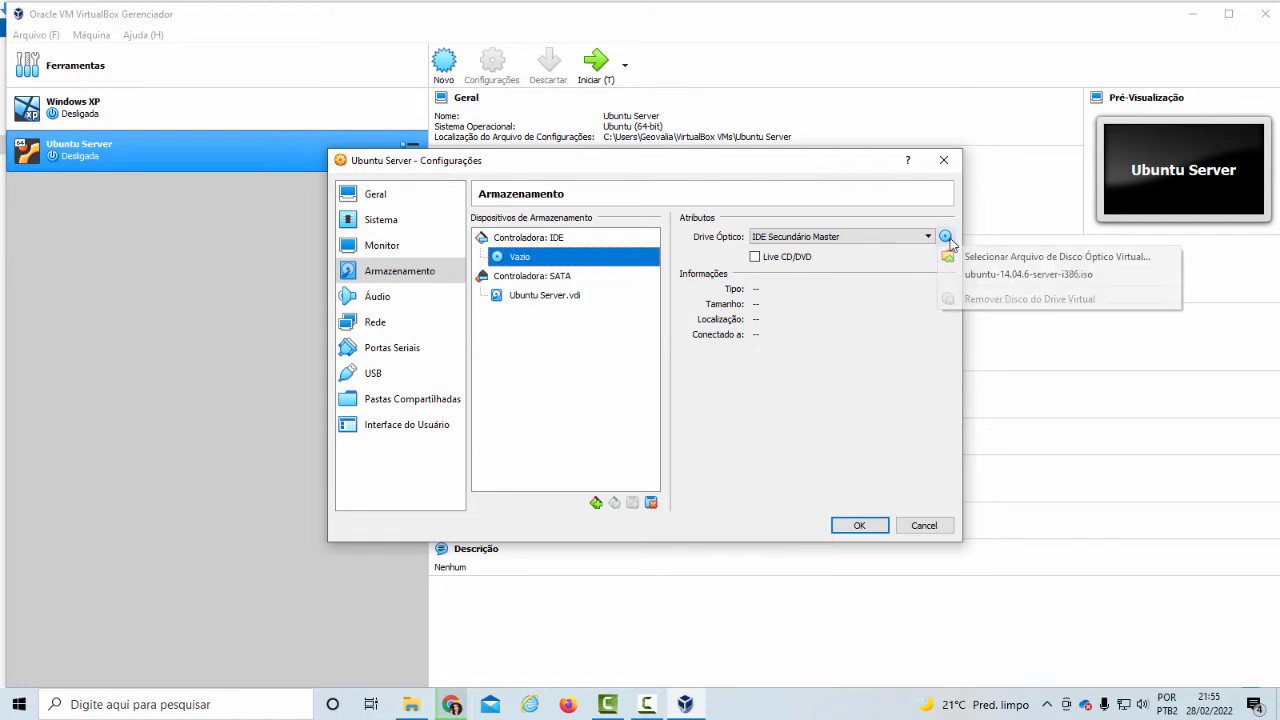
click(1049, 258)
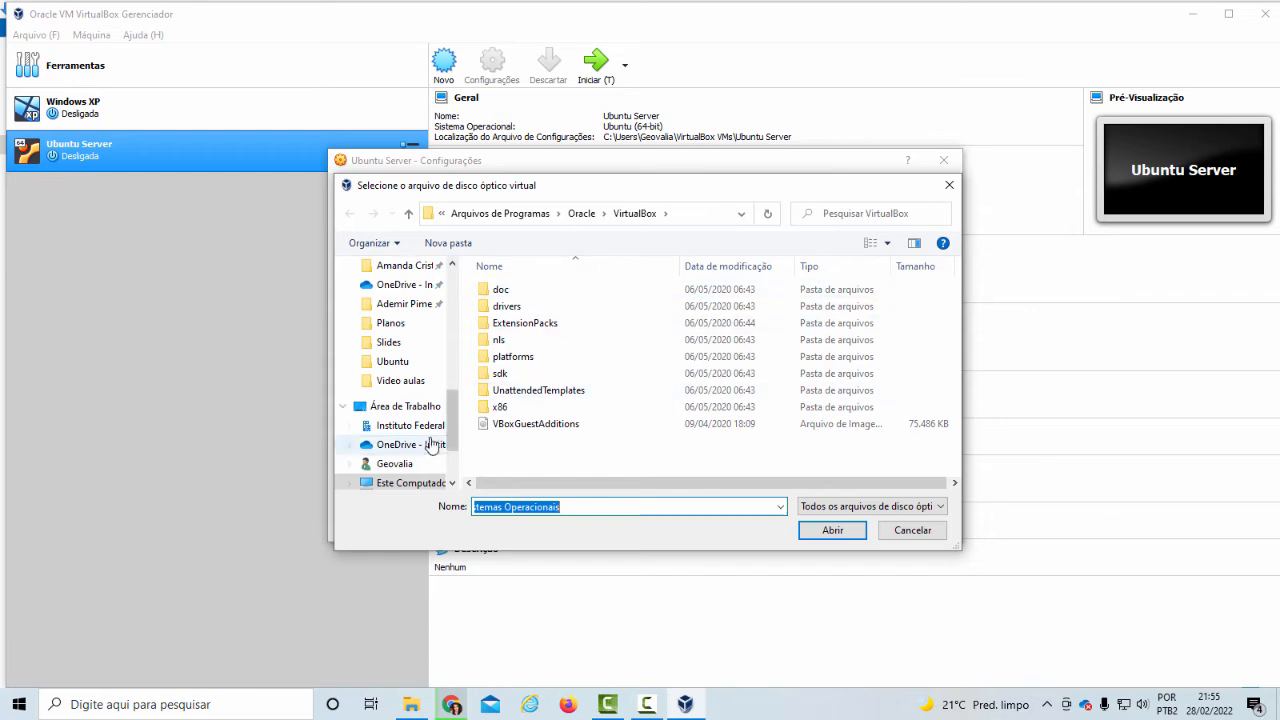
drag(453, 431, 451, 399)
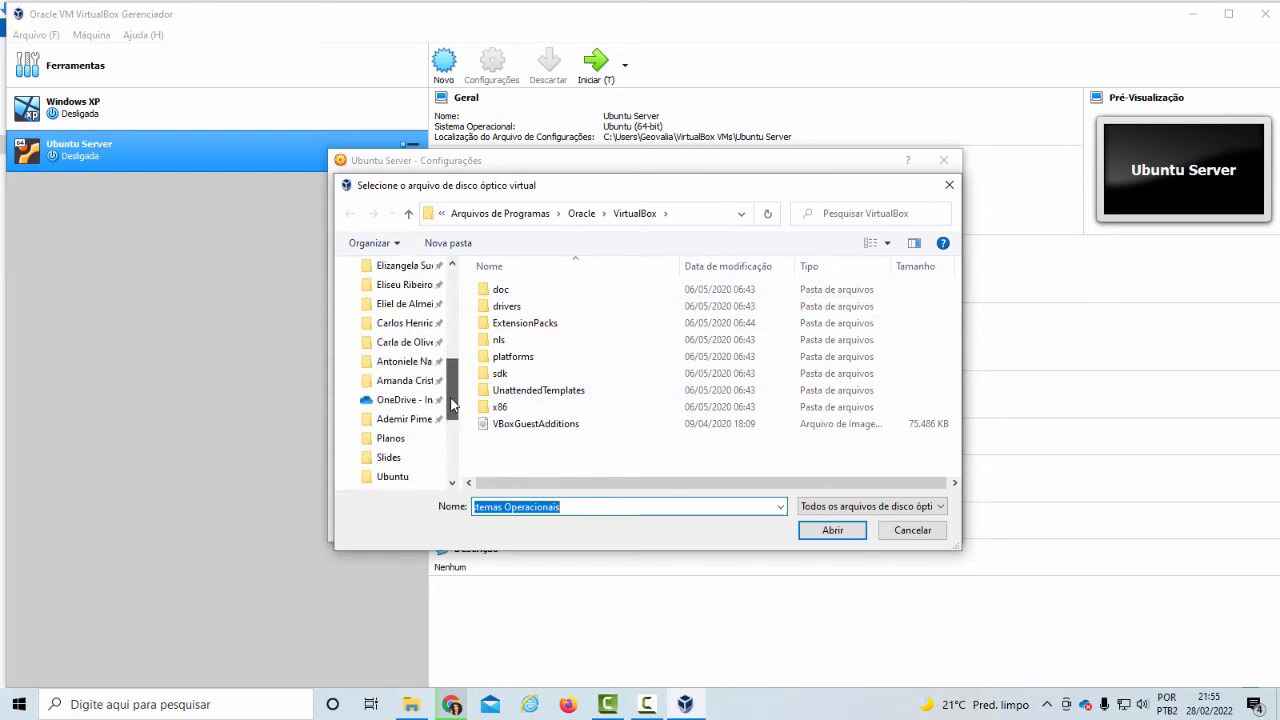
click(587, 341)
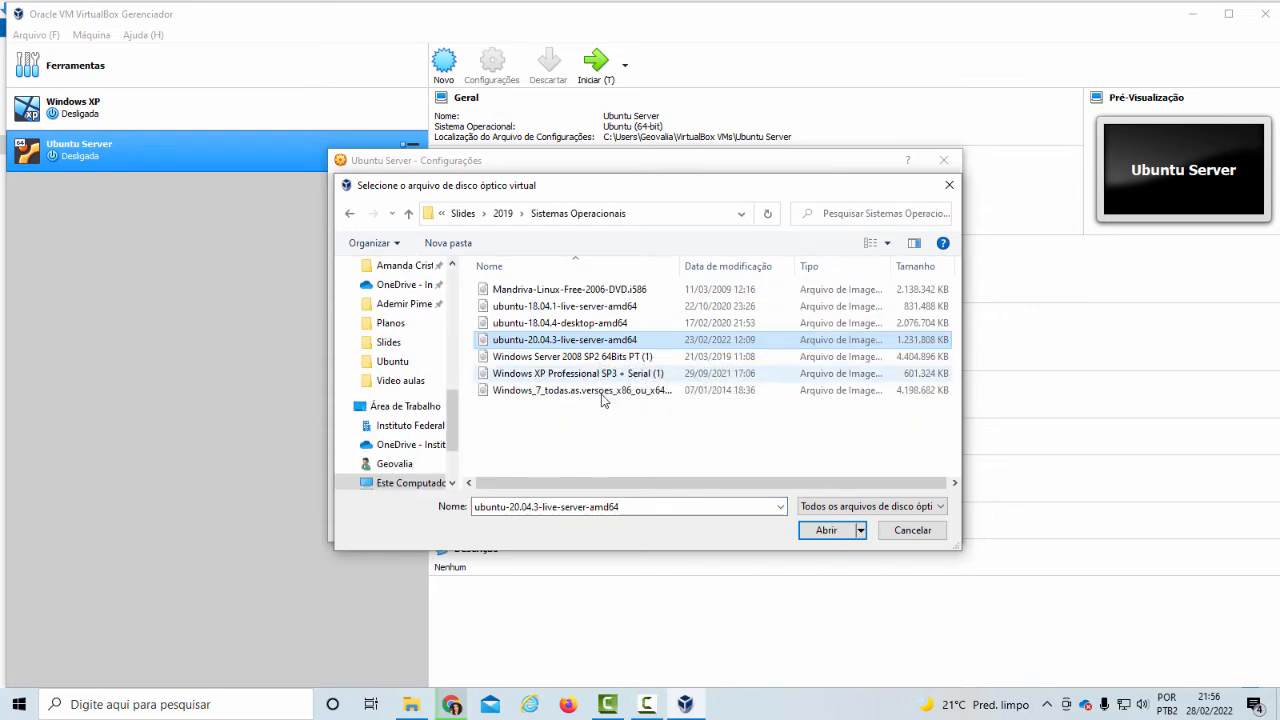
click(826, 532)
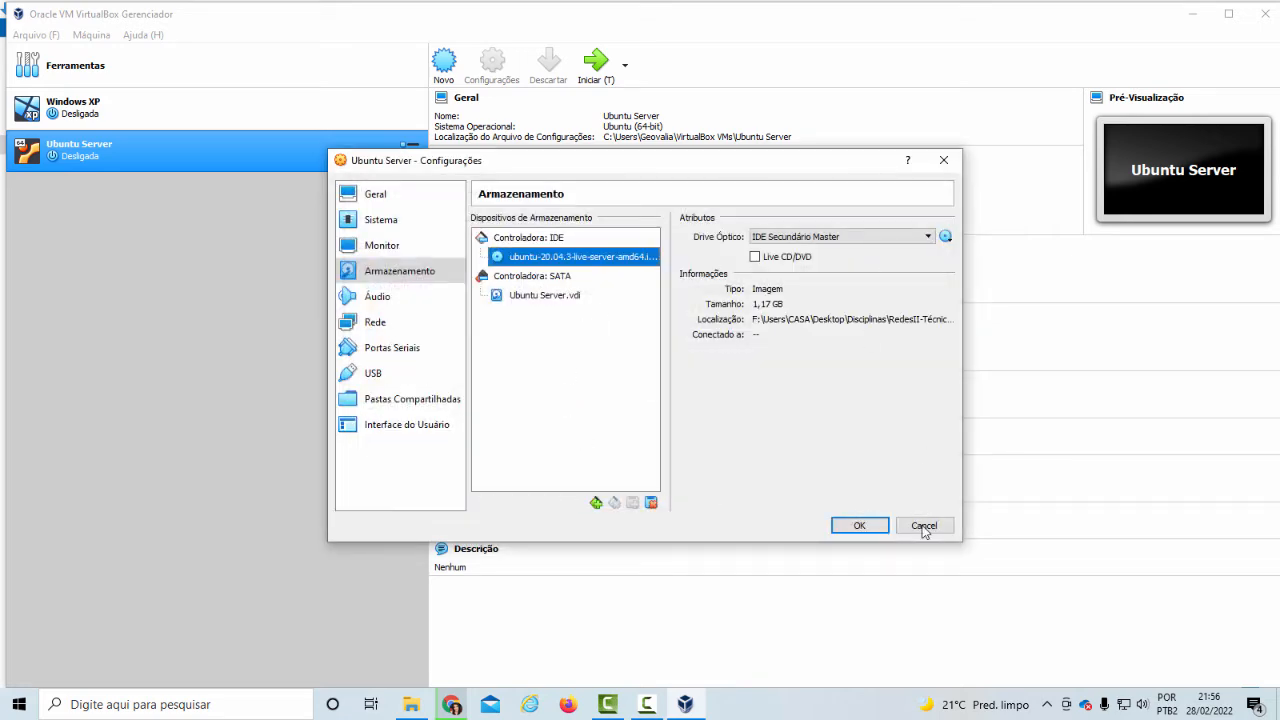
click(858, 525)
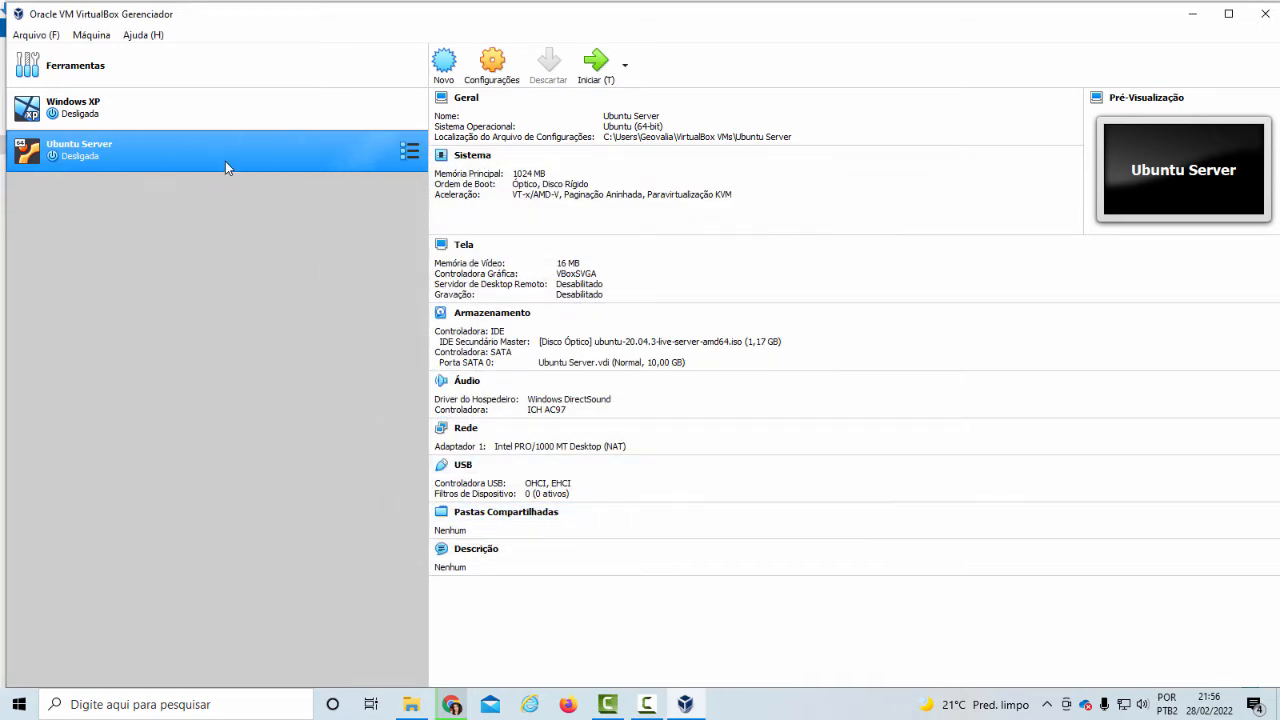
Boot the Ubuntu Server machine into the installer, choosing English as the language and continuing without updating the installer
click(595, 65)
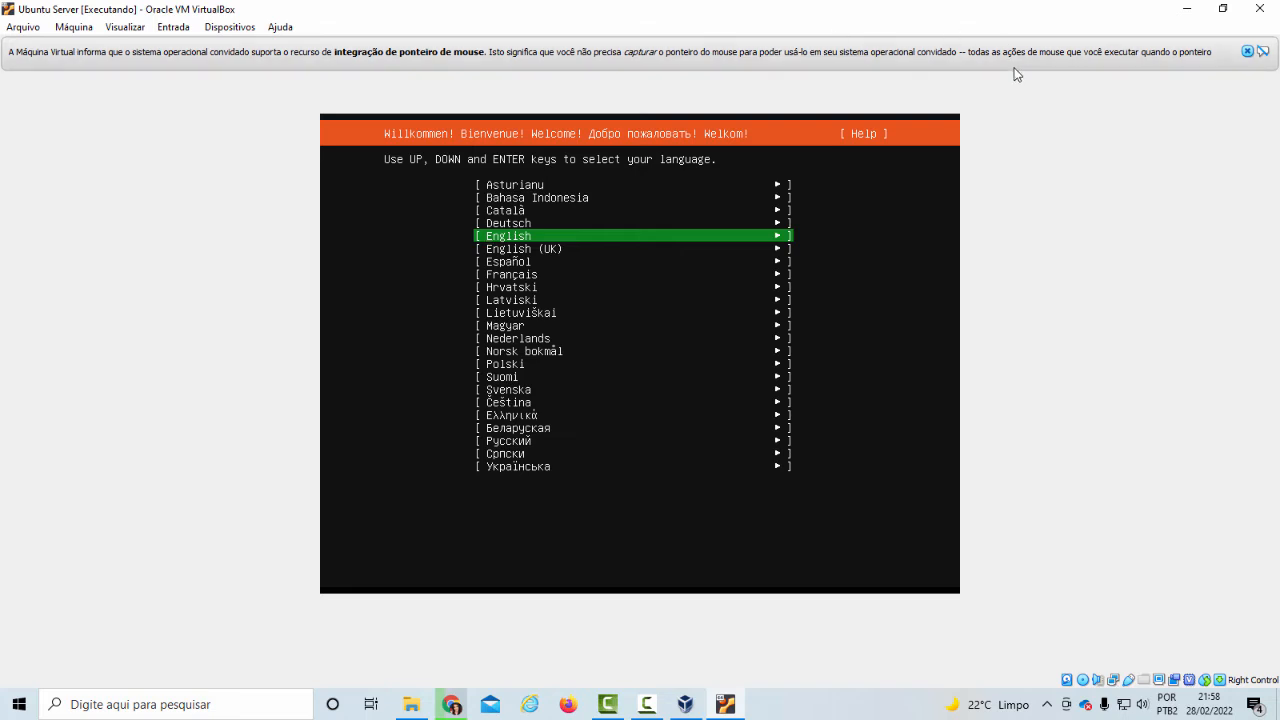
key(Return)
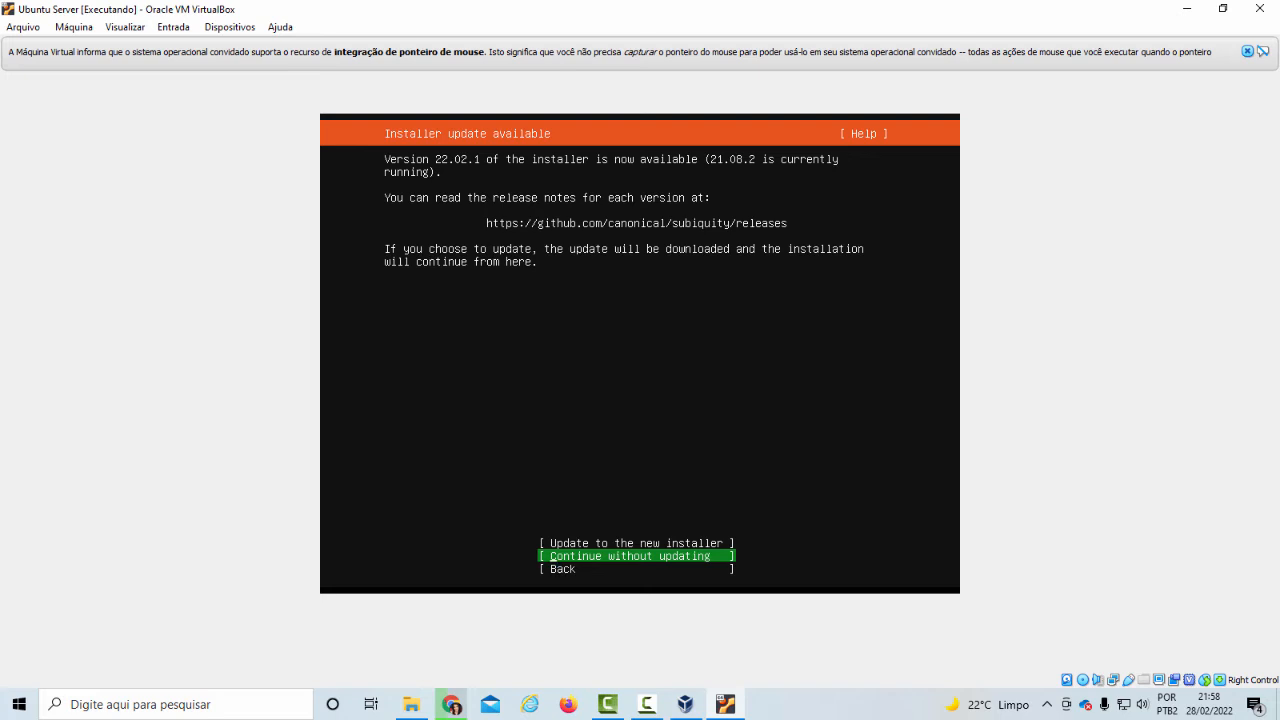
key(Return)
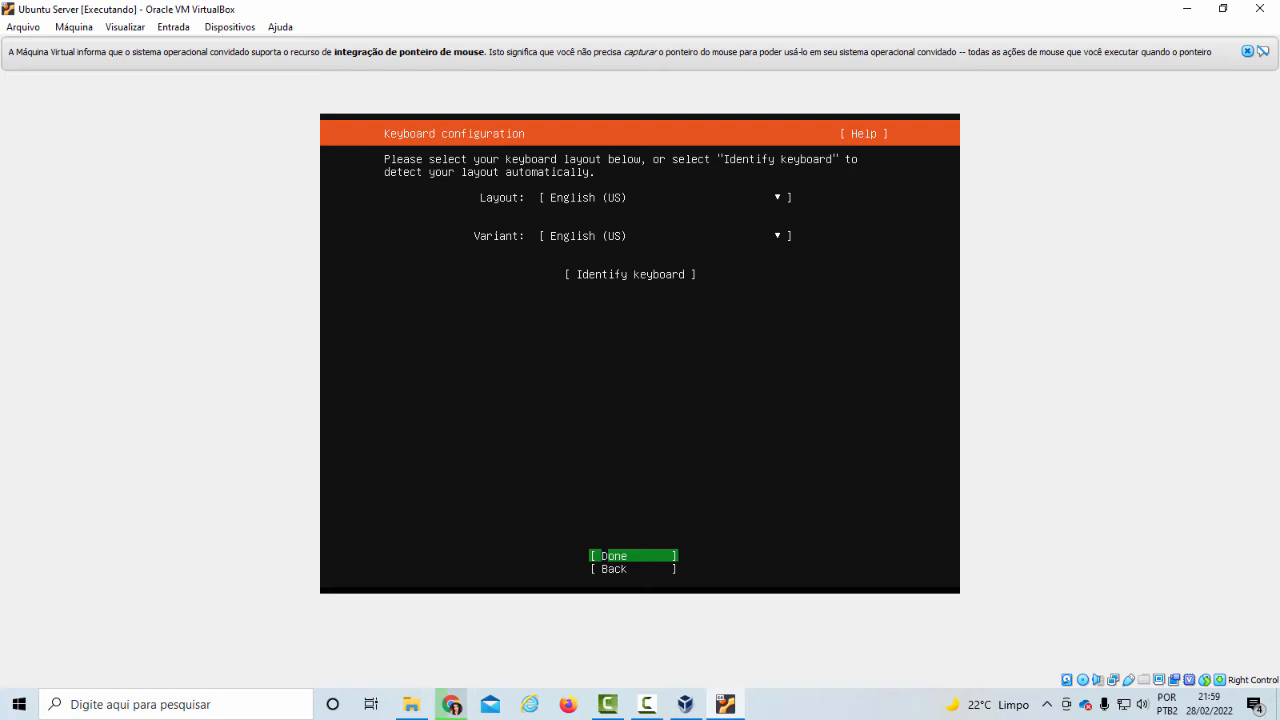
Set the installer's keyboard layout to Portuguese (Brazil)
key(Tab)
key(Tab)
key(Tab)
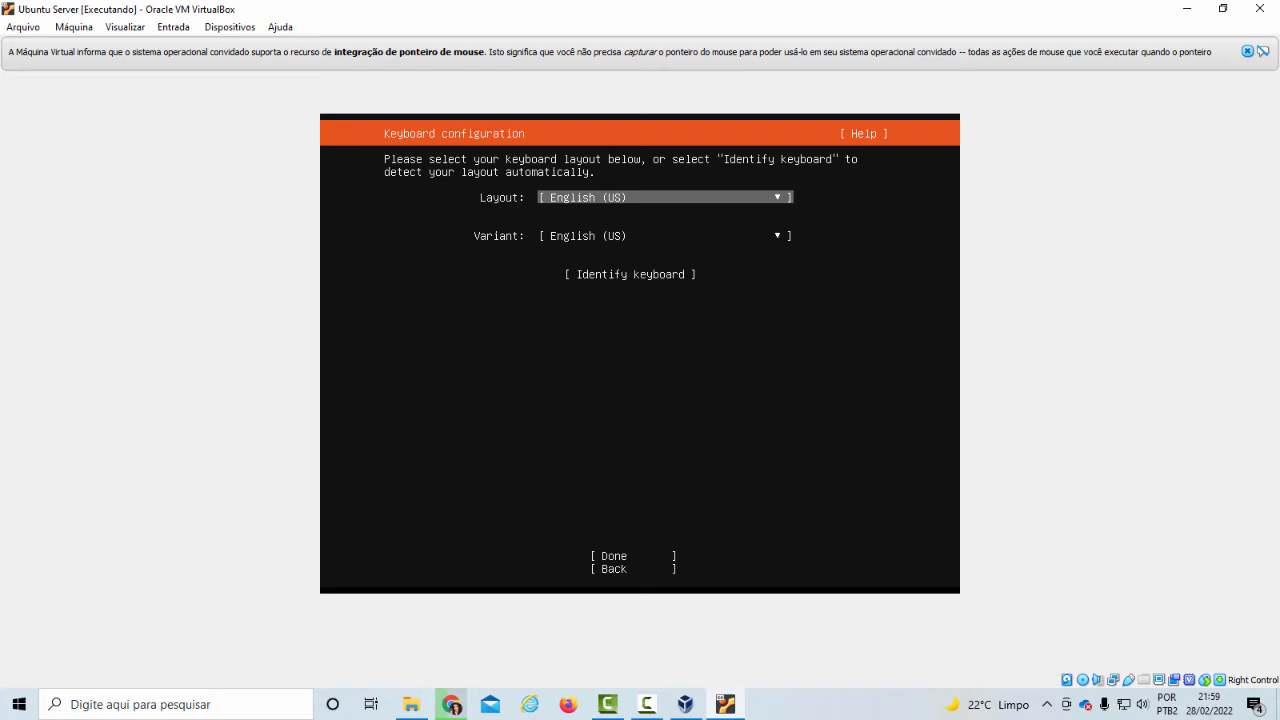
key(Return)
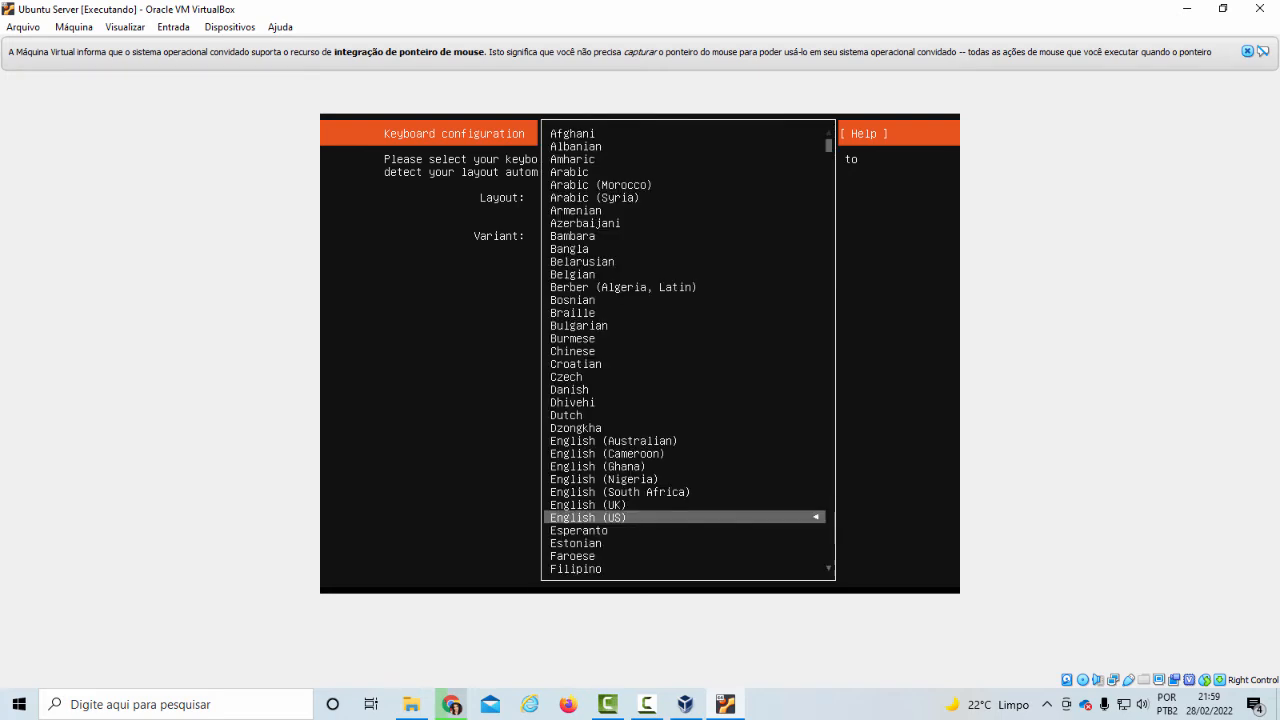
key(Down)
key(Down)
key(Down)
key(Down)
key(Down)
key(Down)
key(Down)
key(Down)
key(Down)
key(Down)
key(Down)
key(Down)
key(Down)
key(Down)
key(Down)
key(Down)
key(Down)
key(Down)
key(Down)
key(Down)
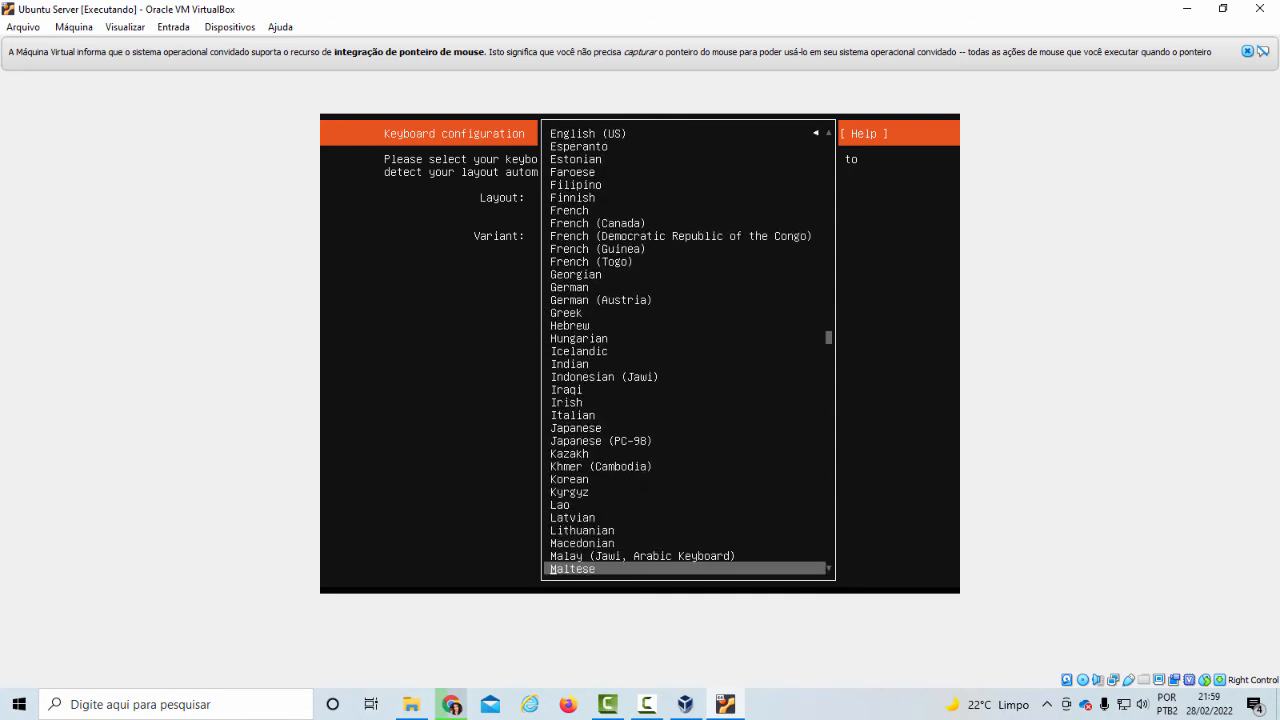
key(Down)
key(Down)
key(Down)
key(Down)
key(Down)
key(Down)
key(Down)
key(Down)
key(Down)
key(Down)
key(Down)
key(Down)
key(Down)
key(Down)
key(Down)
key(Down)
key(Down)
key(Down)
key(Down)
key(Down)
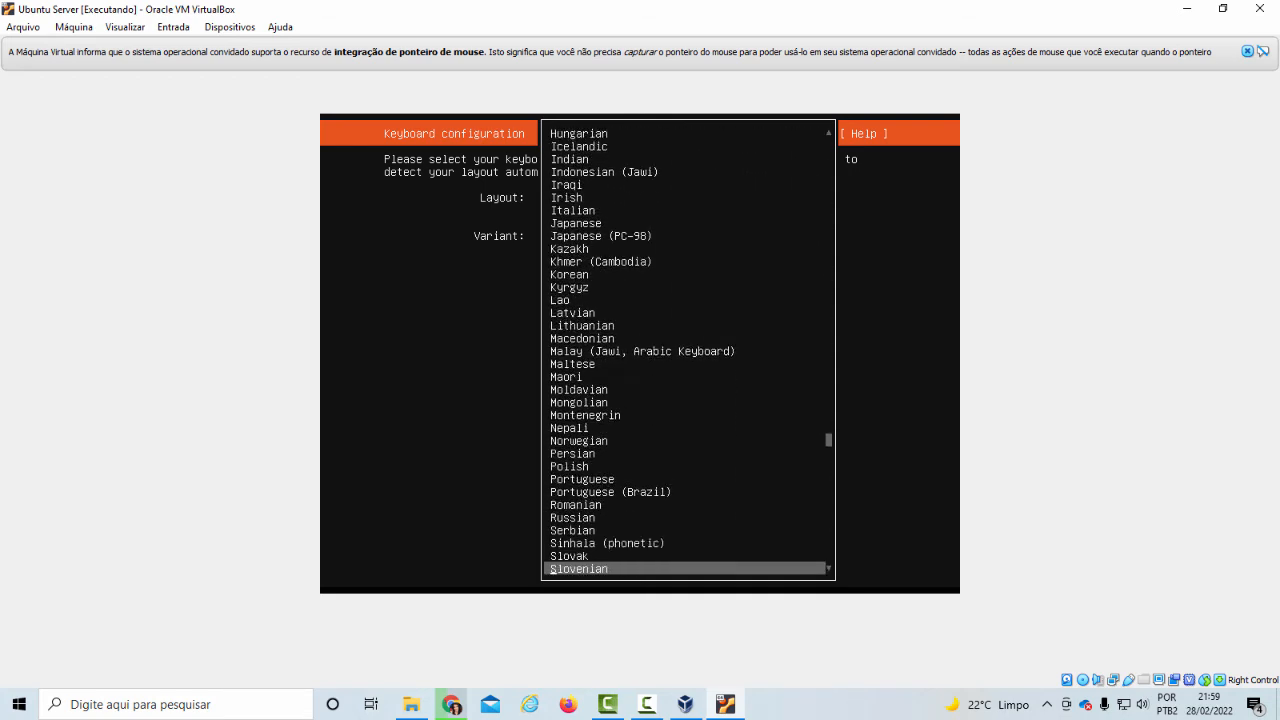
key(Up)
key(Up)
key(Up)
key(Up)
key(Up)
key(Up)
key(Up)
key(Up)
key(Up)
key(Up)
key(Up)
key(Up)
key(Up)
key(Up)
key(Up)
key(Up)
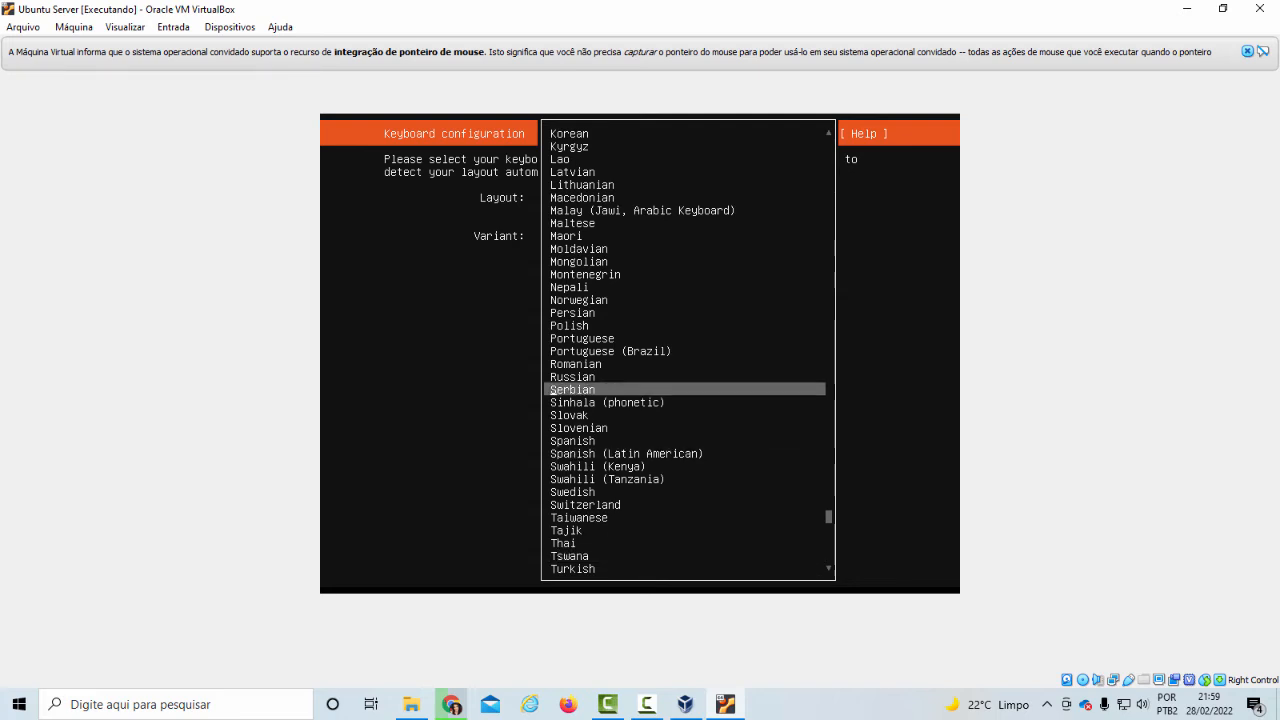
key(Return)
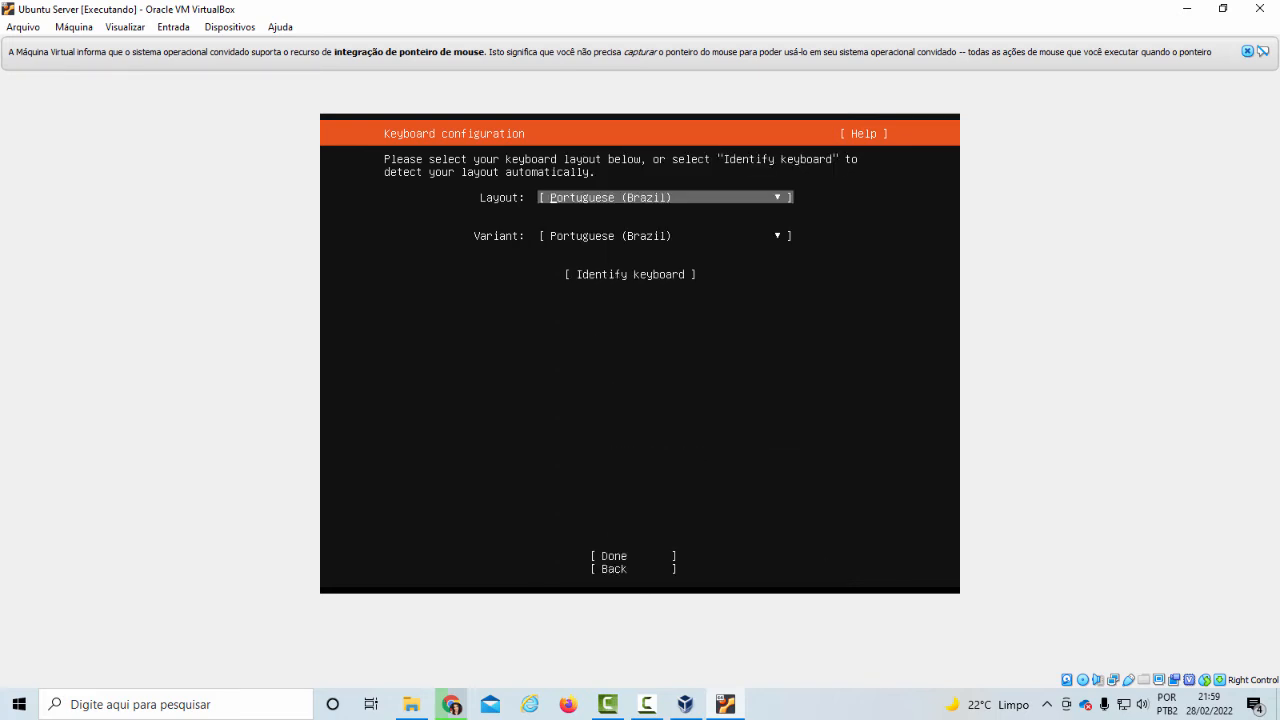
Start the automatic keyboard identification and answer its key prompts with y and r
key(Tab)
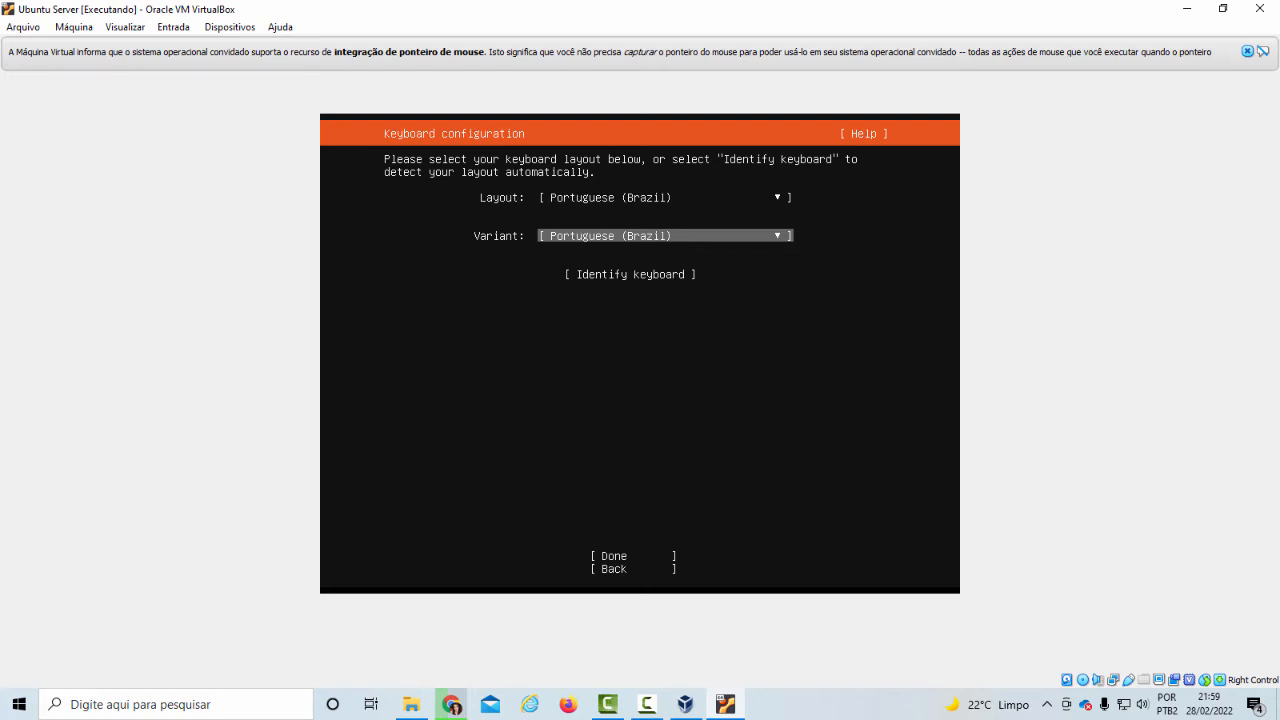
key(Tab)
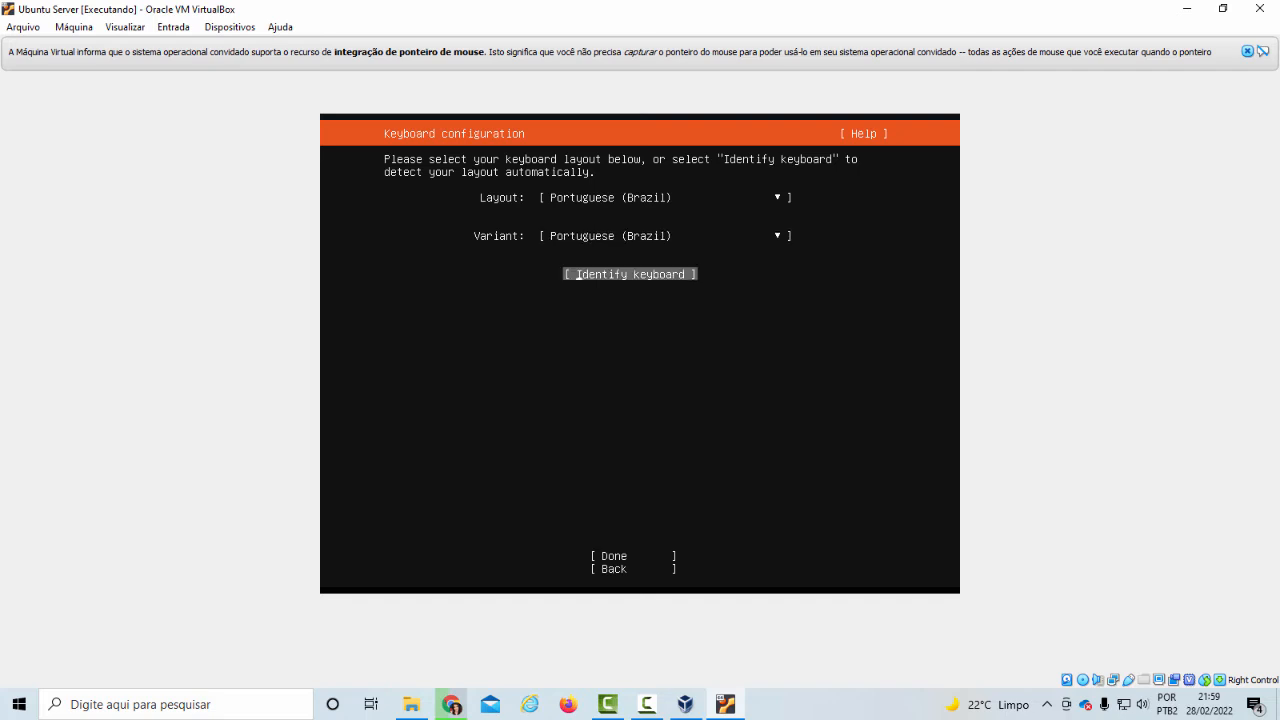
key(Return)
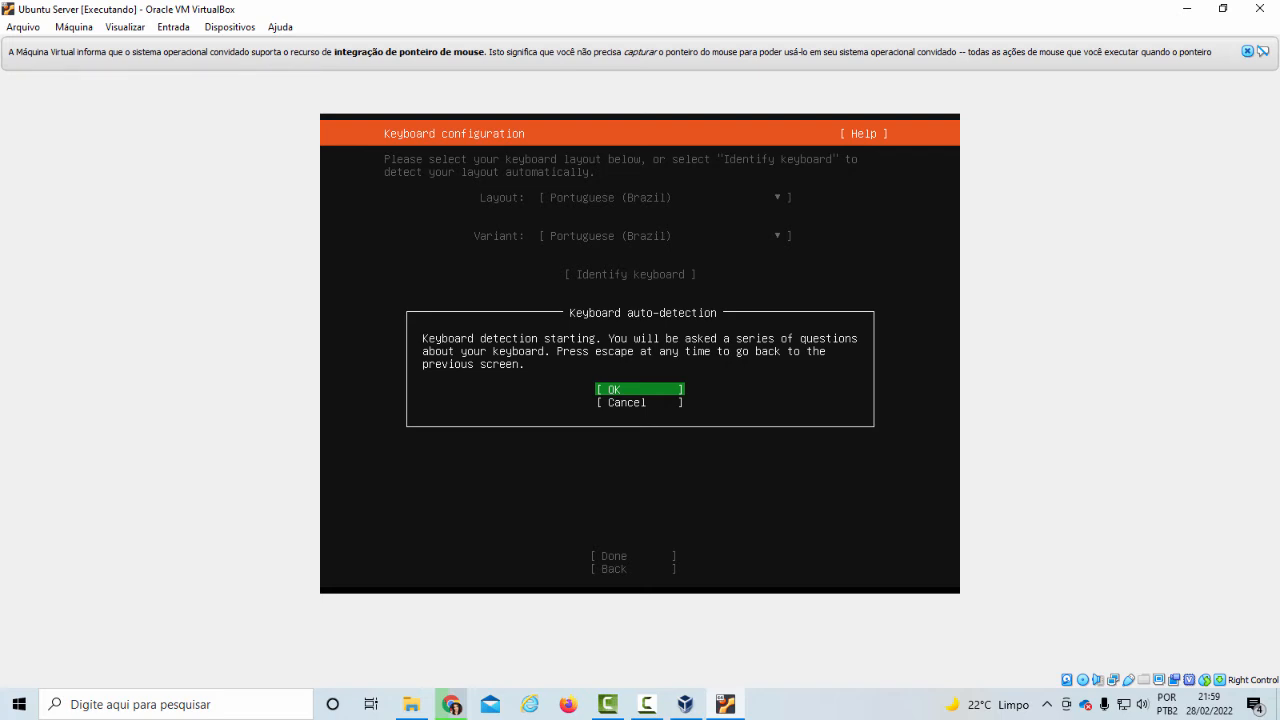
key(Return)
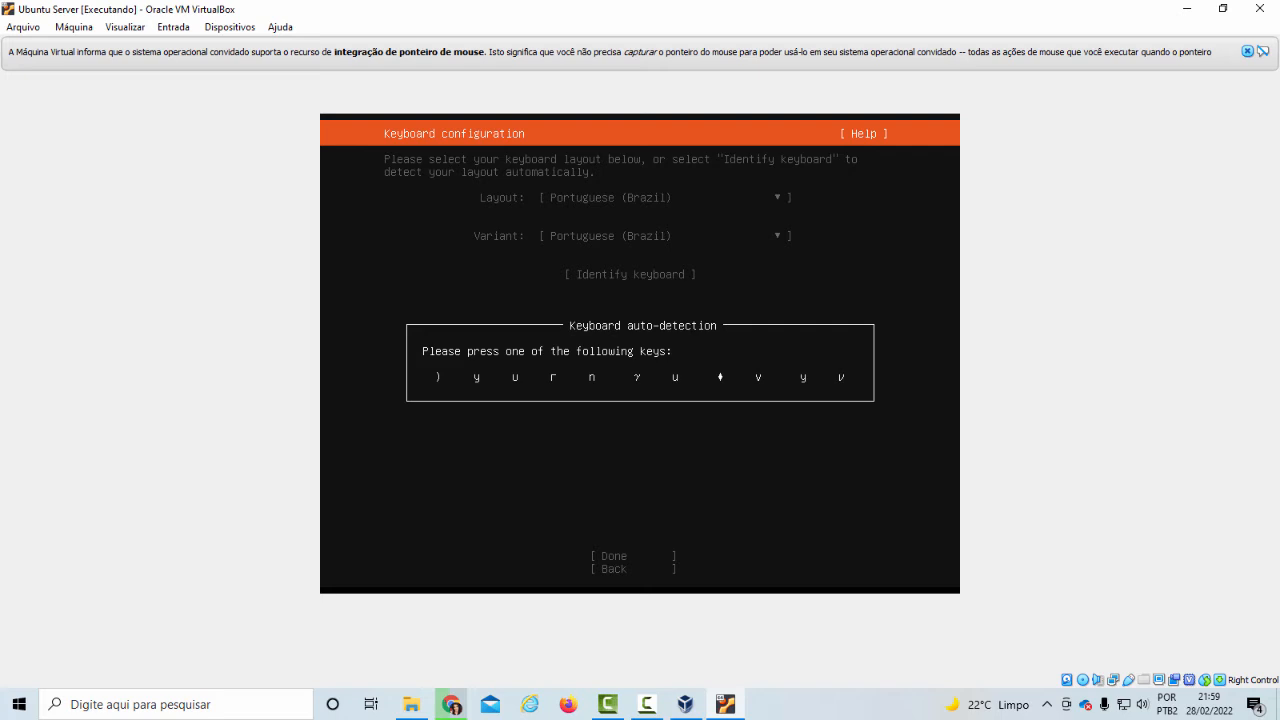
key(y)
key(Return)
key(r)
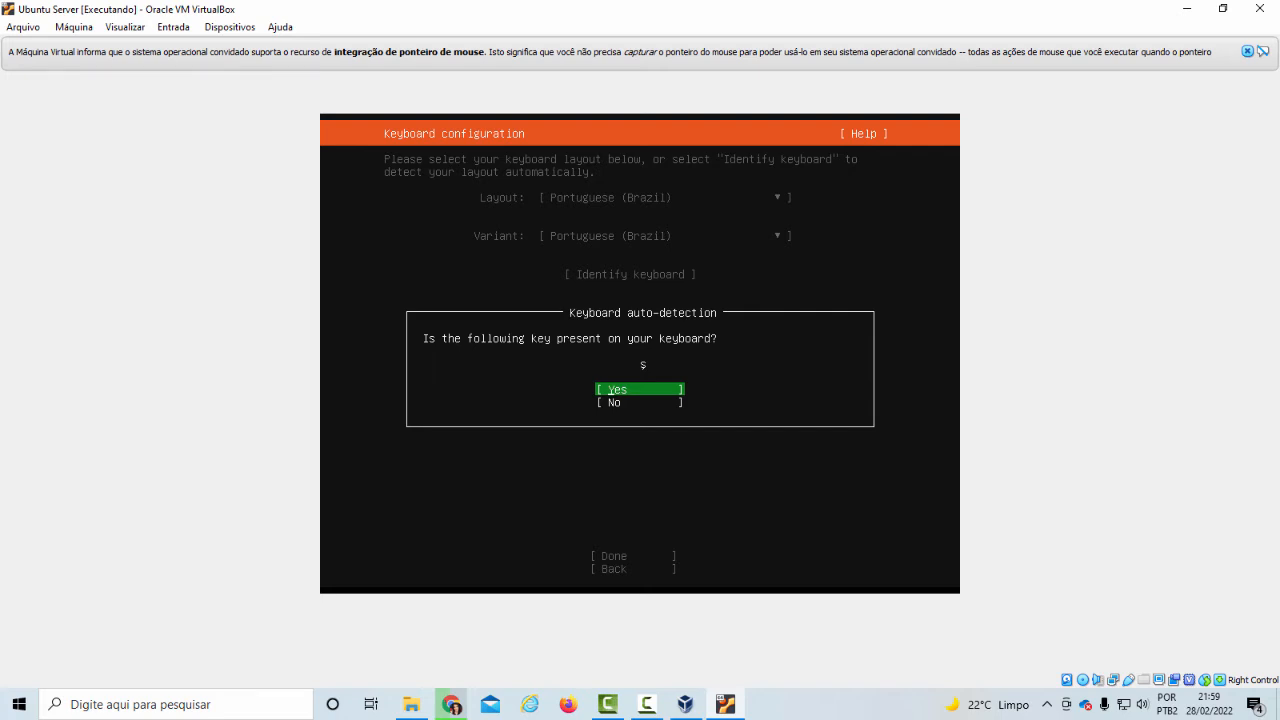
Answer No to the first two key-presence questions, finish the auto-detection and accept the keyboard configuration
key(Down)
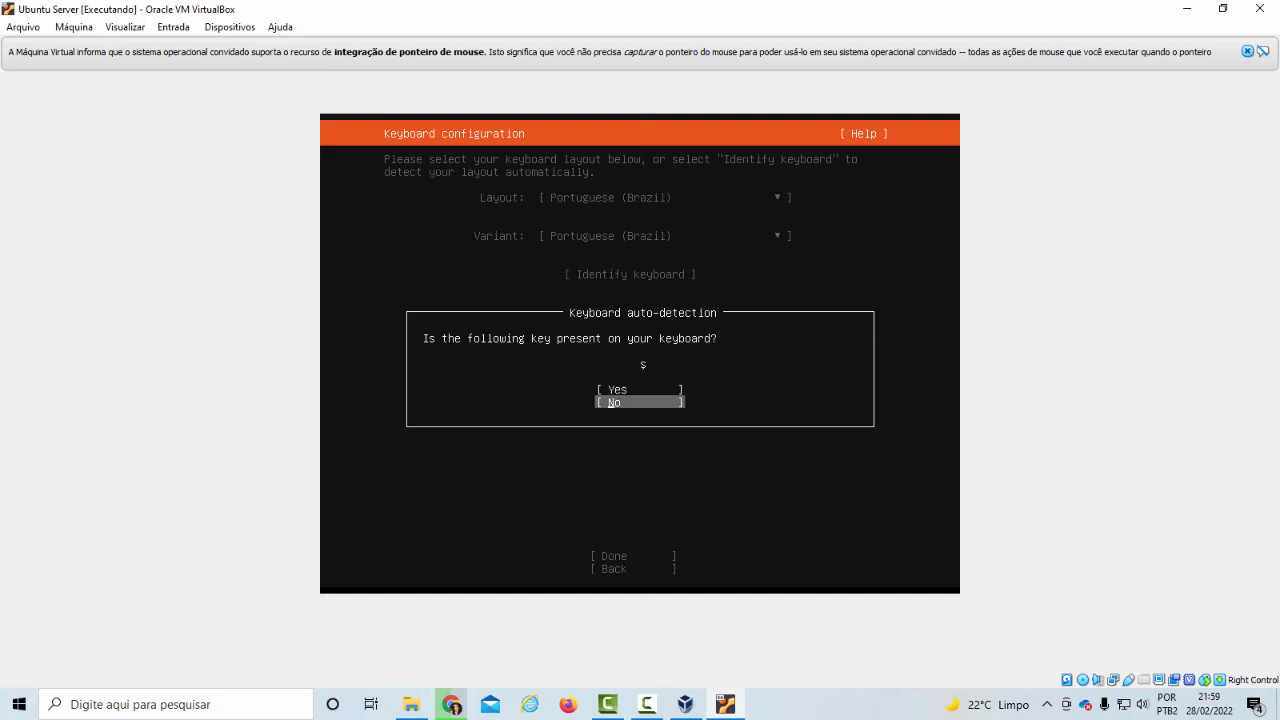
key(Return)
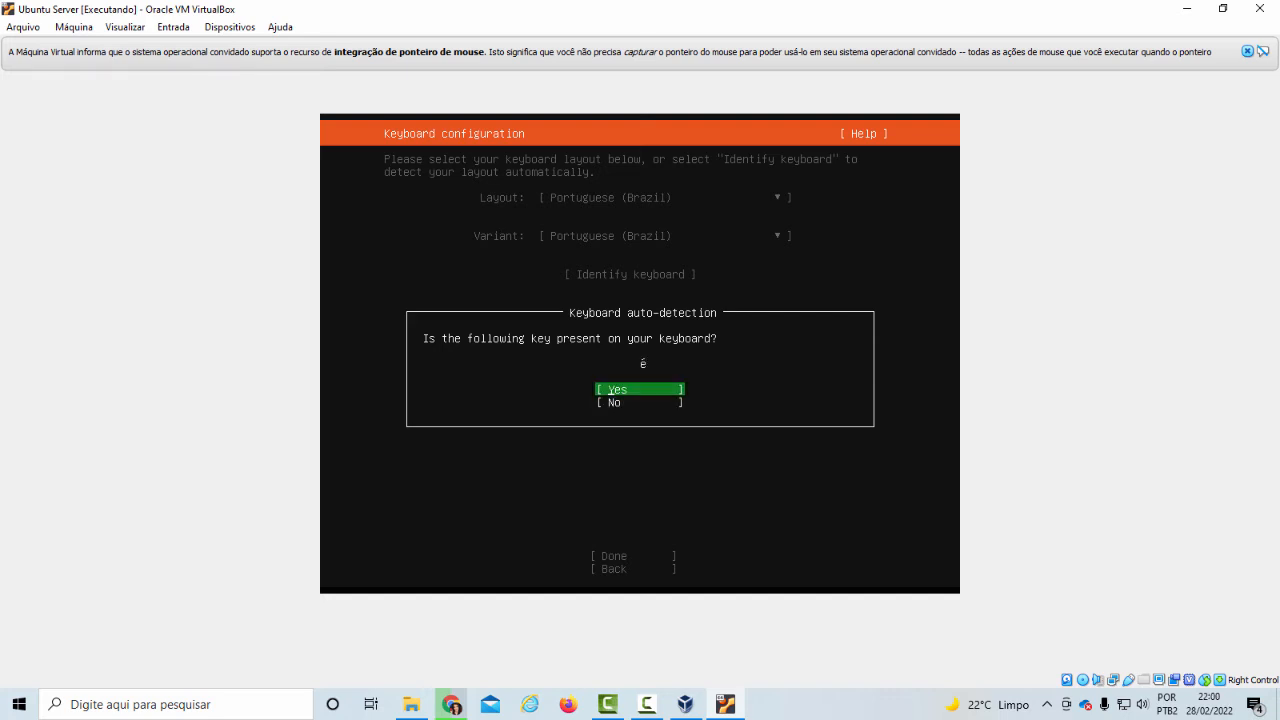
key(Down)
key(Return)
key(Return)
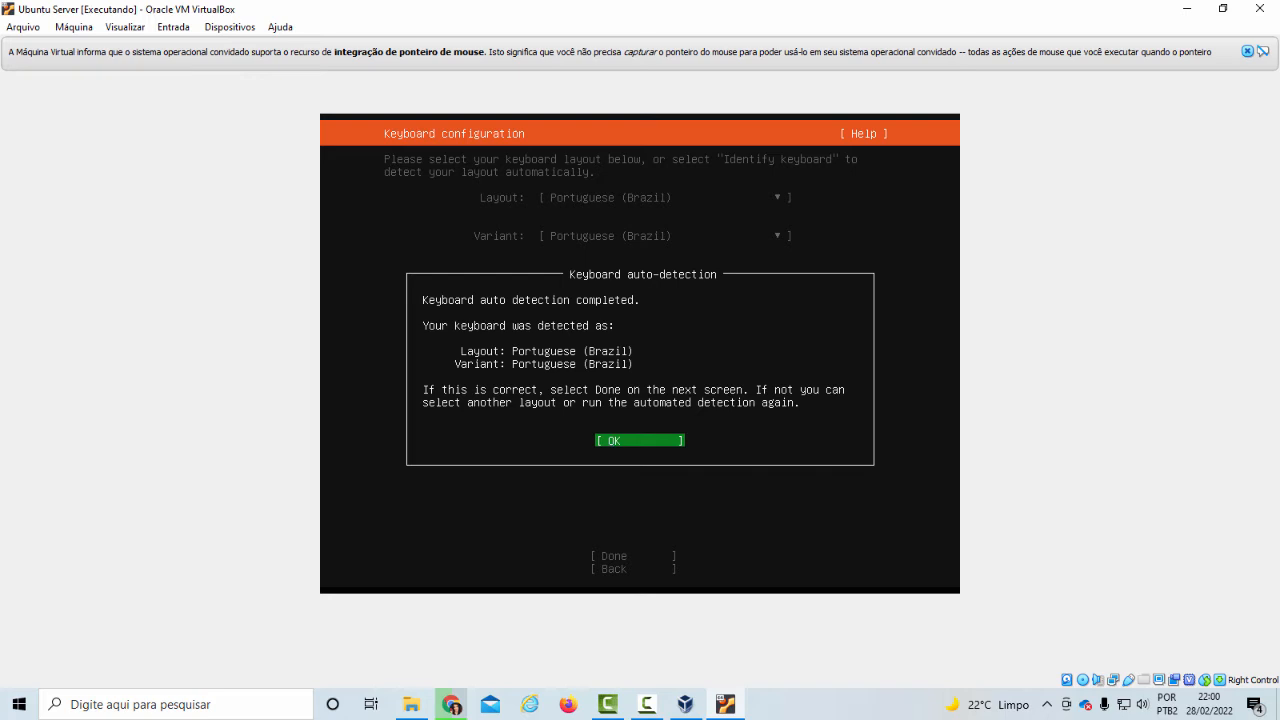
click(611, 441)
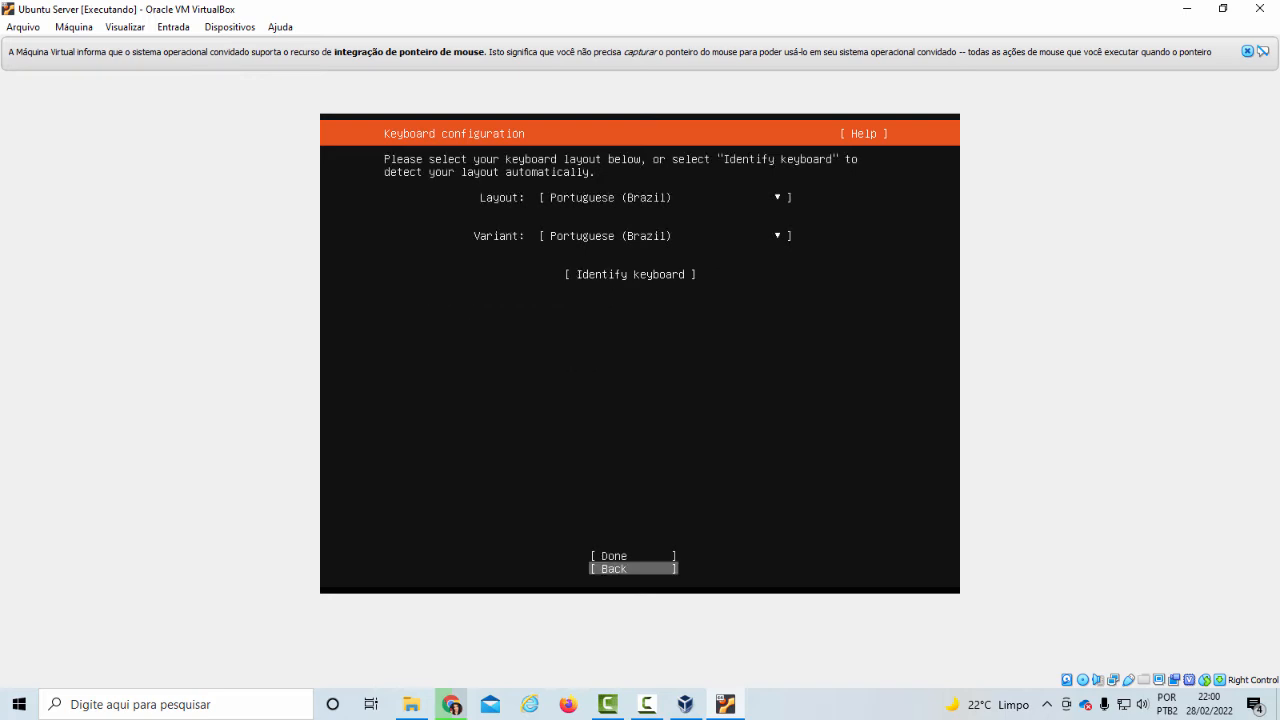
key(Up)
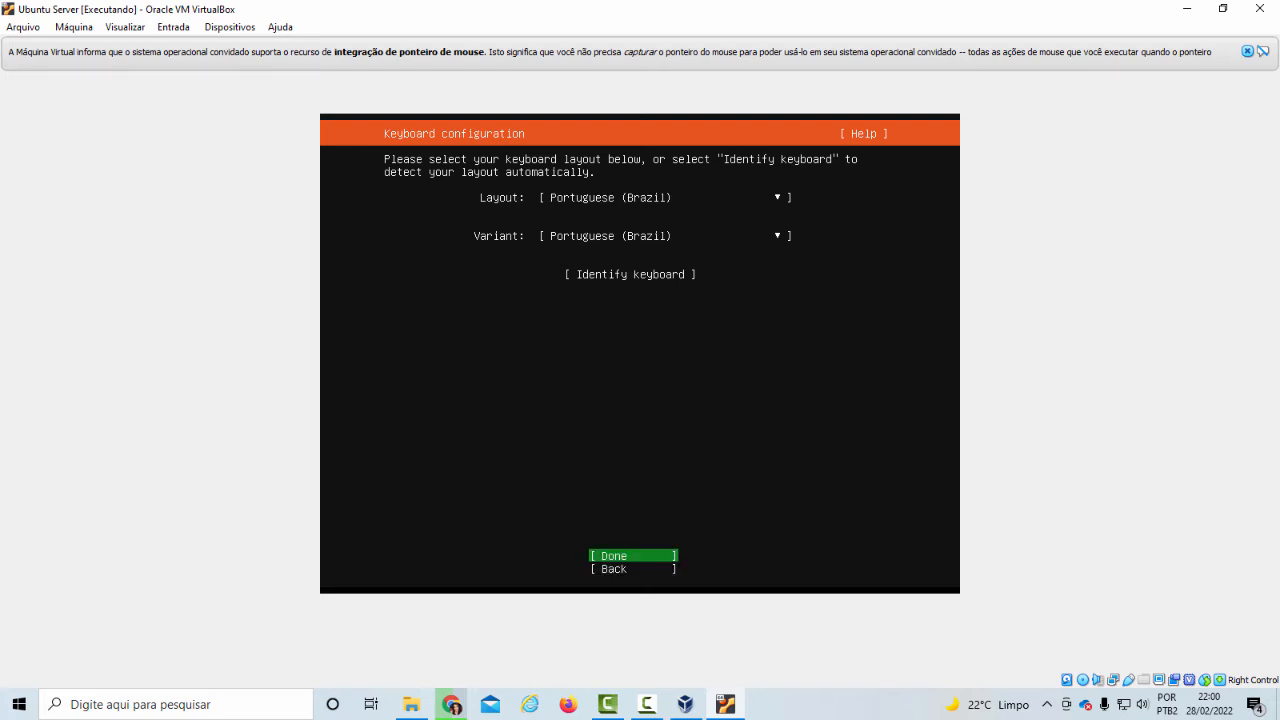
click(614, 556)
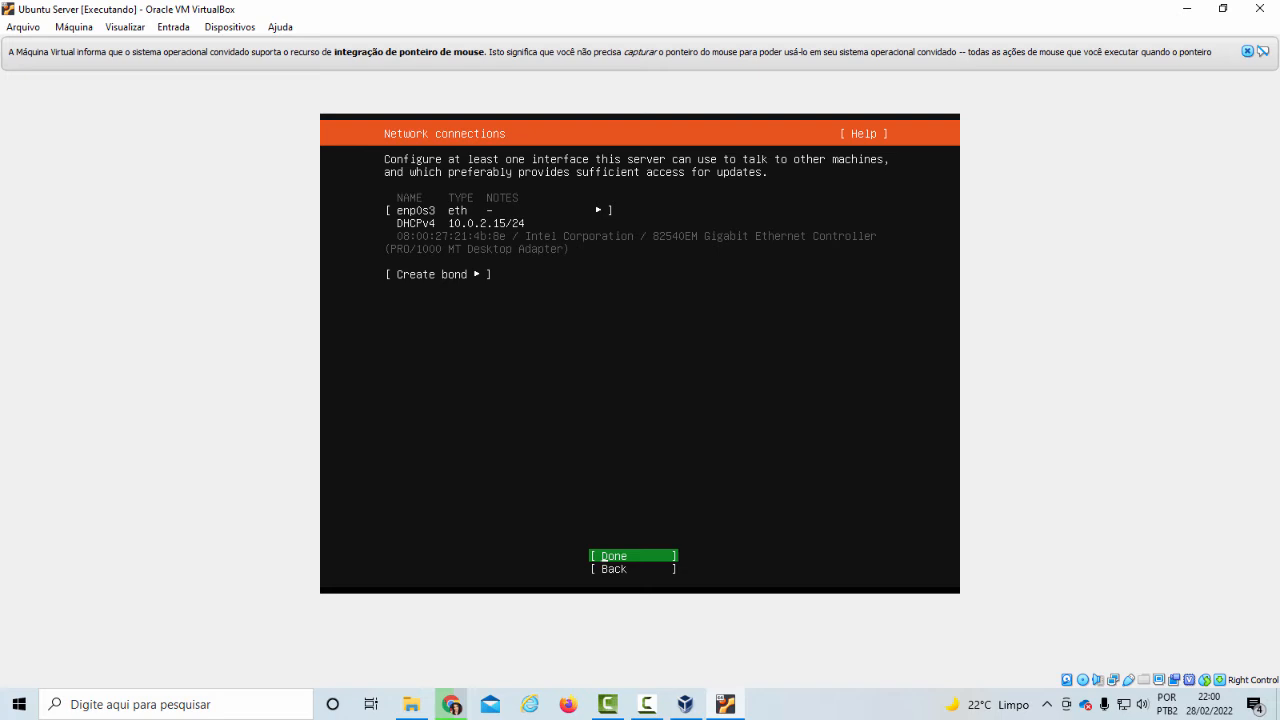
Look through the network connection options, including Create bond and the enp0s3 interface's actions such as Edit IPv4
key(Tab)
key(Tab)
key(Tab)
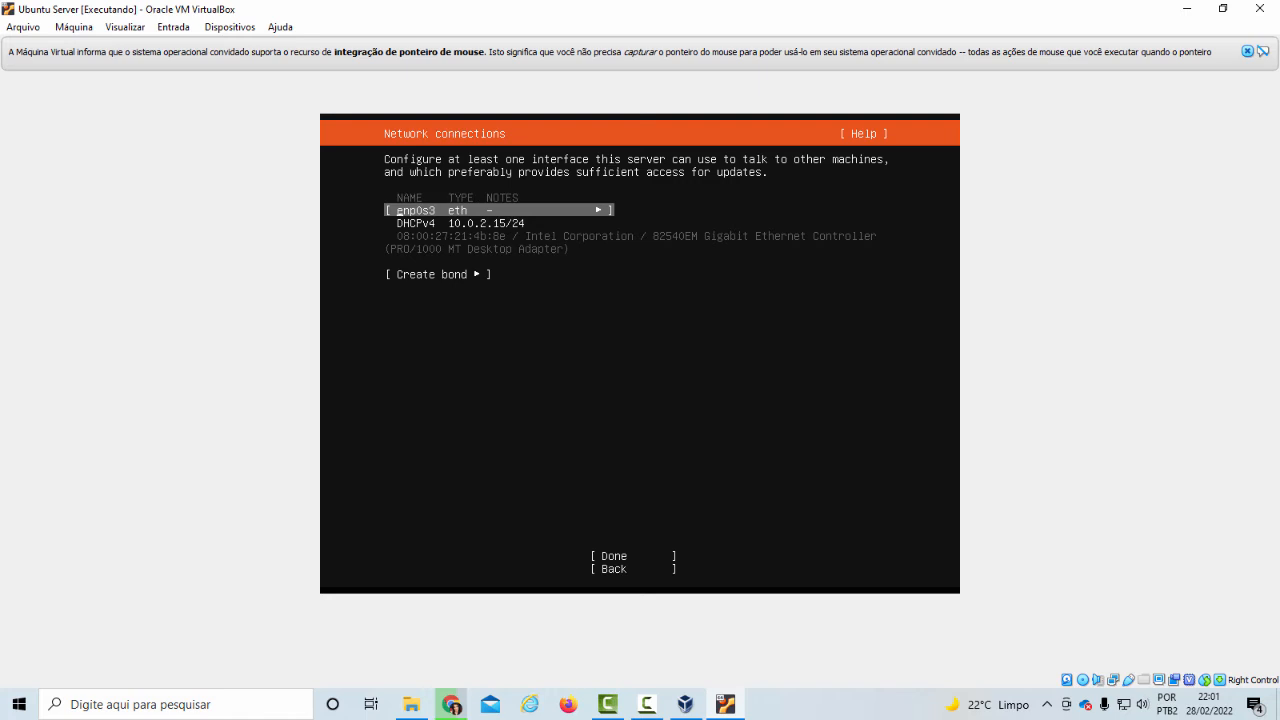
key(Down)
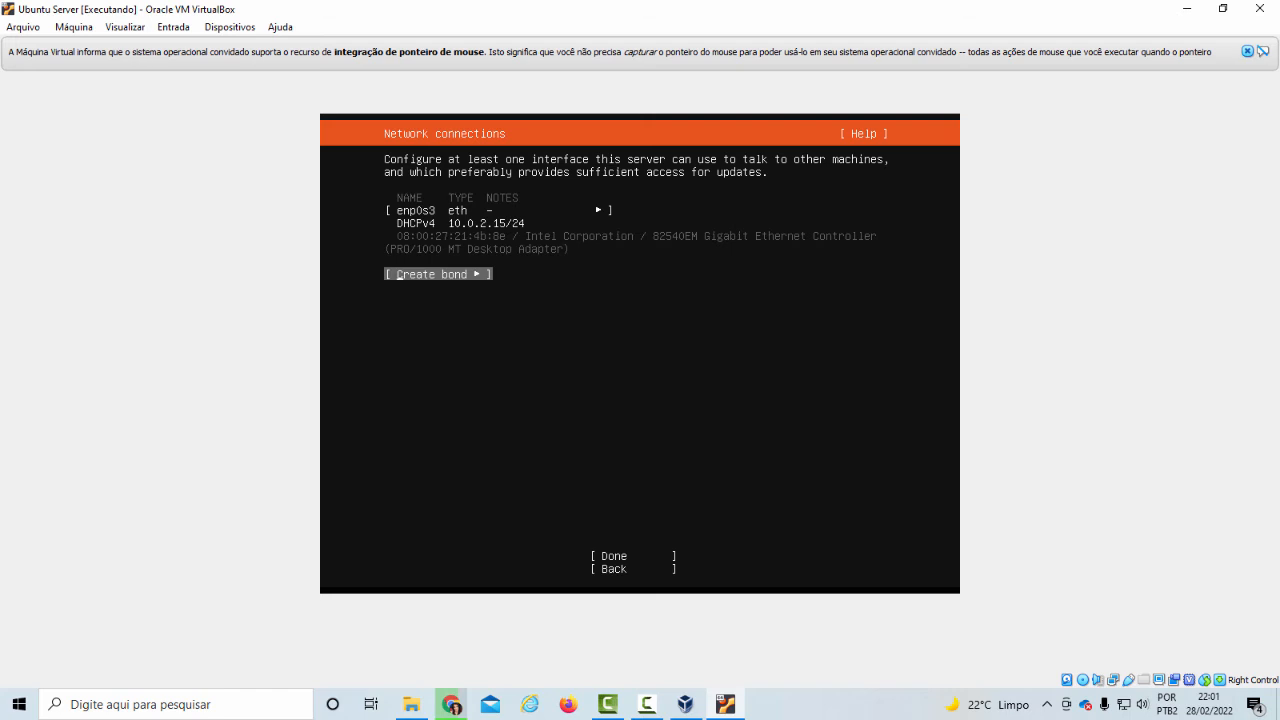
key(Tab)
key(Tab)
key(Tab)
key(Tab)
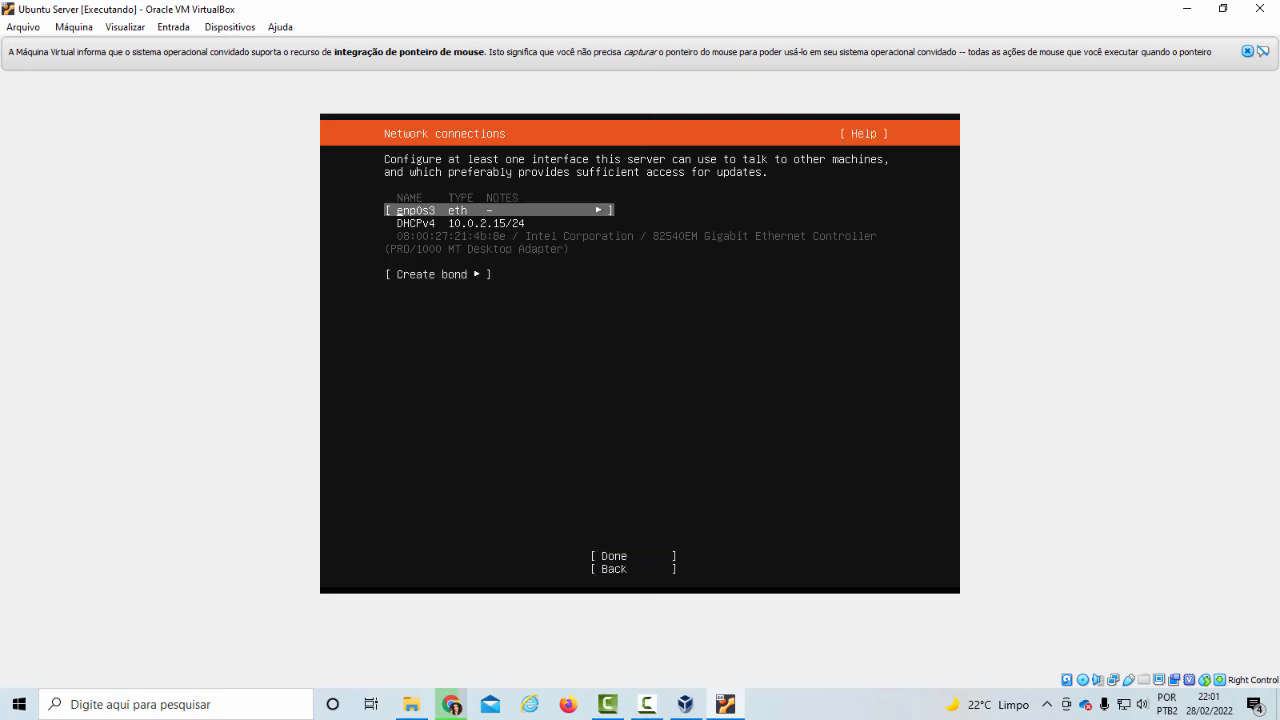
key(Return)
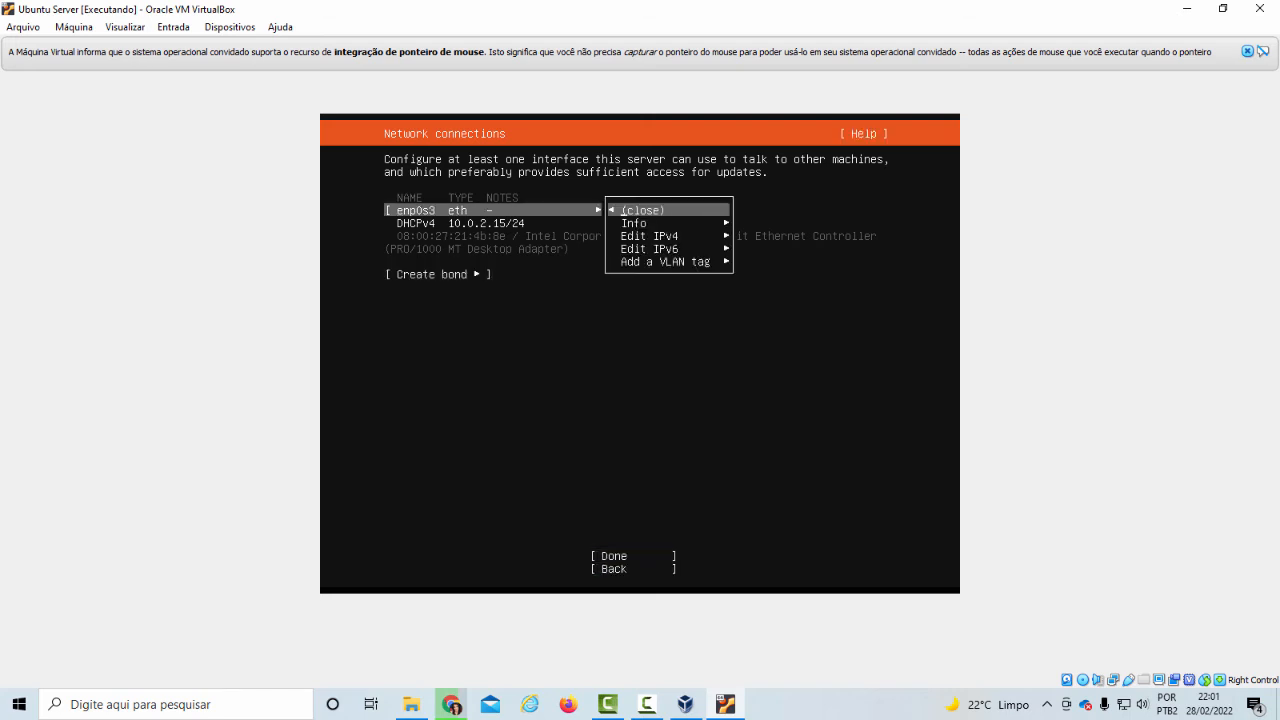
key(Down)
key(Down)
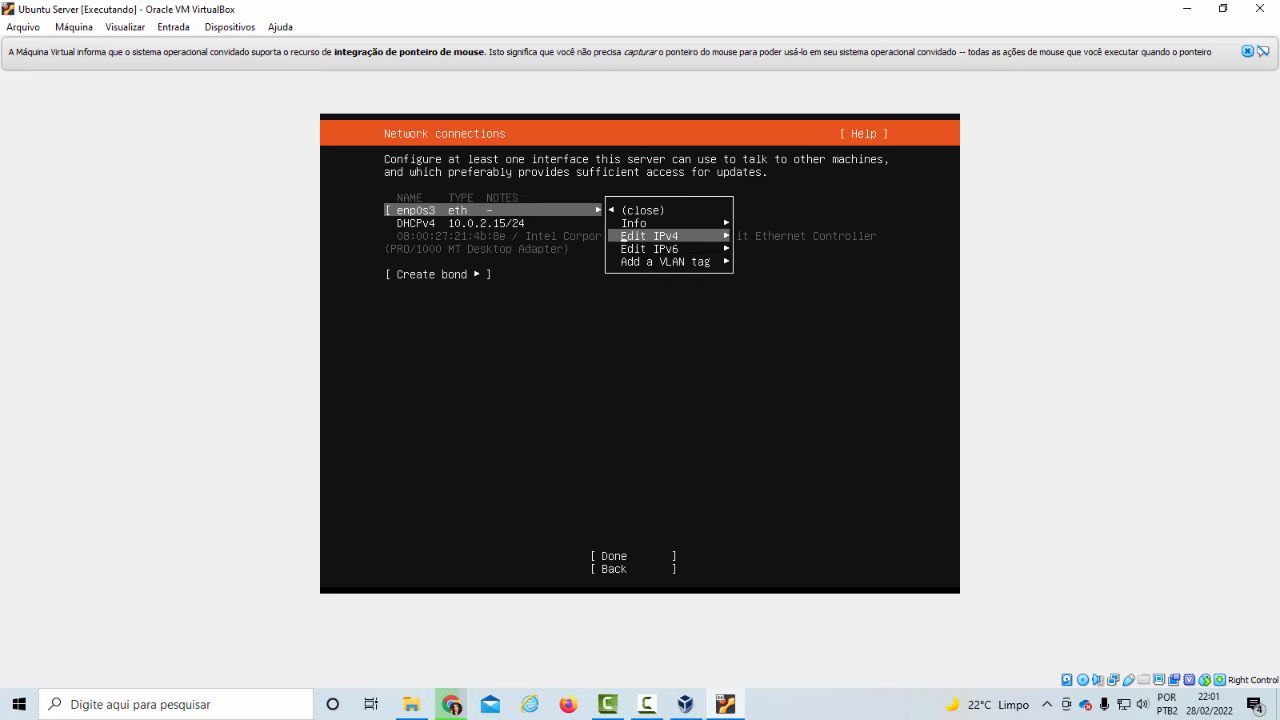
key(Escape)
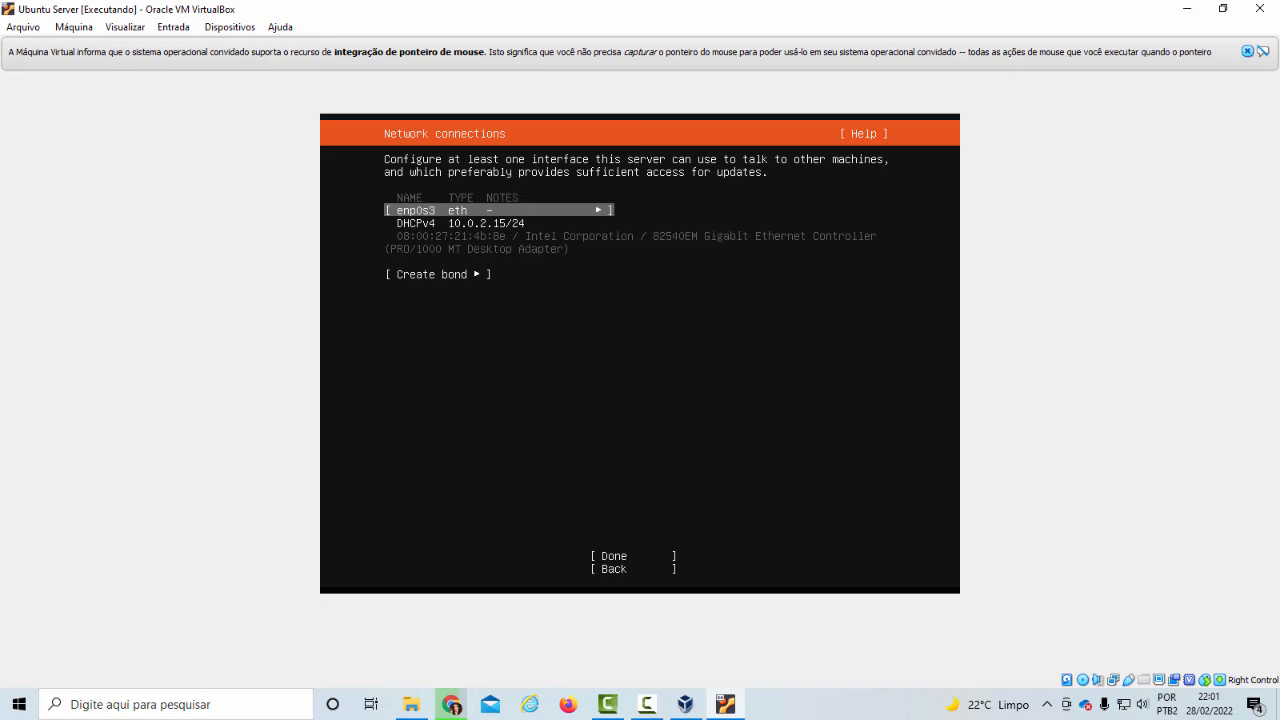
Accept the network connection settings, leave the proxy address blank and keep the default Ubuntu archive mirror
key(Down)
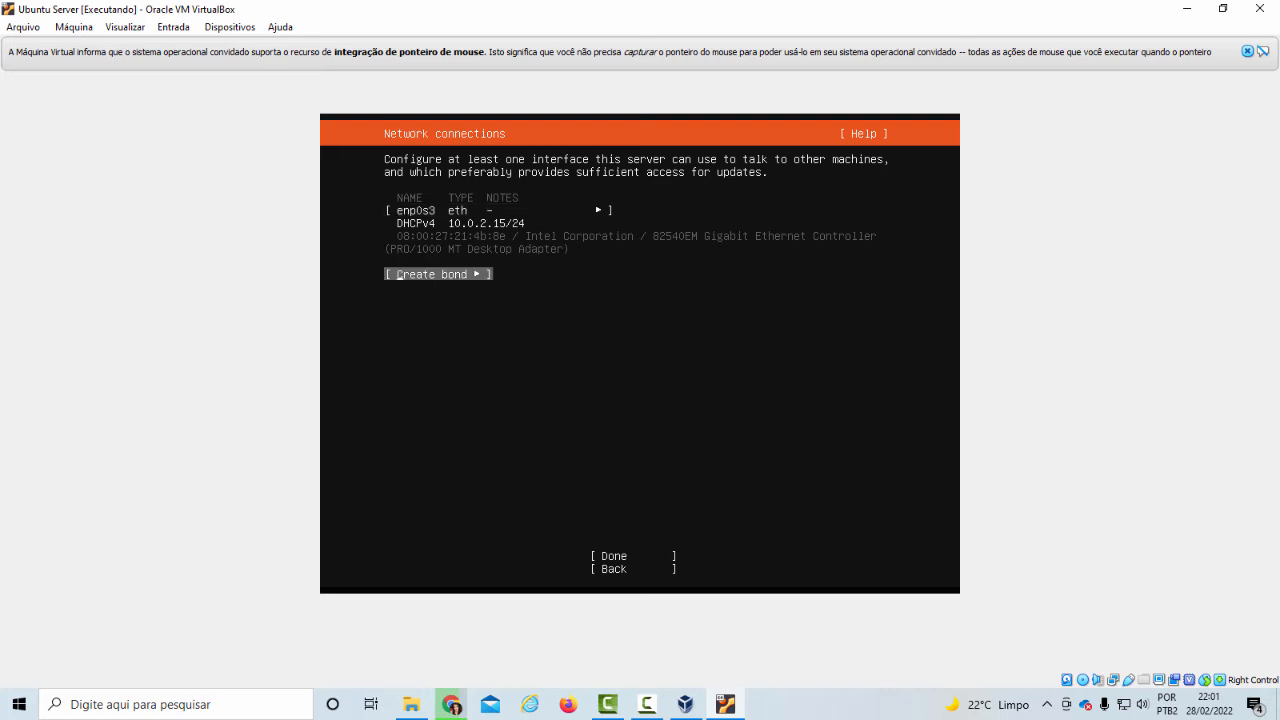
key(Down)
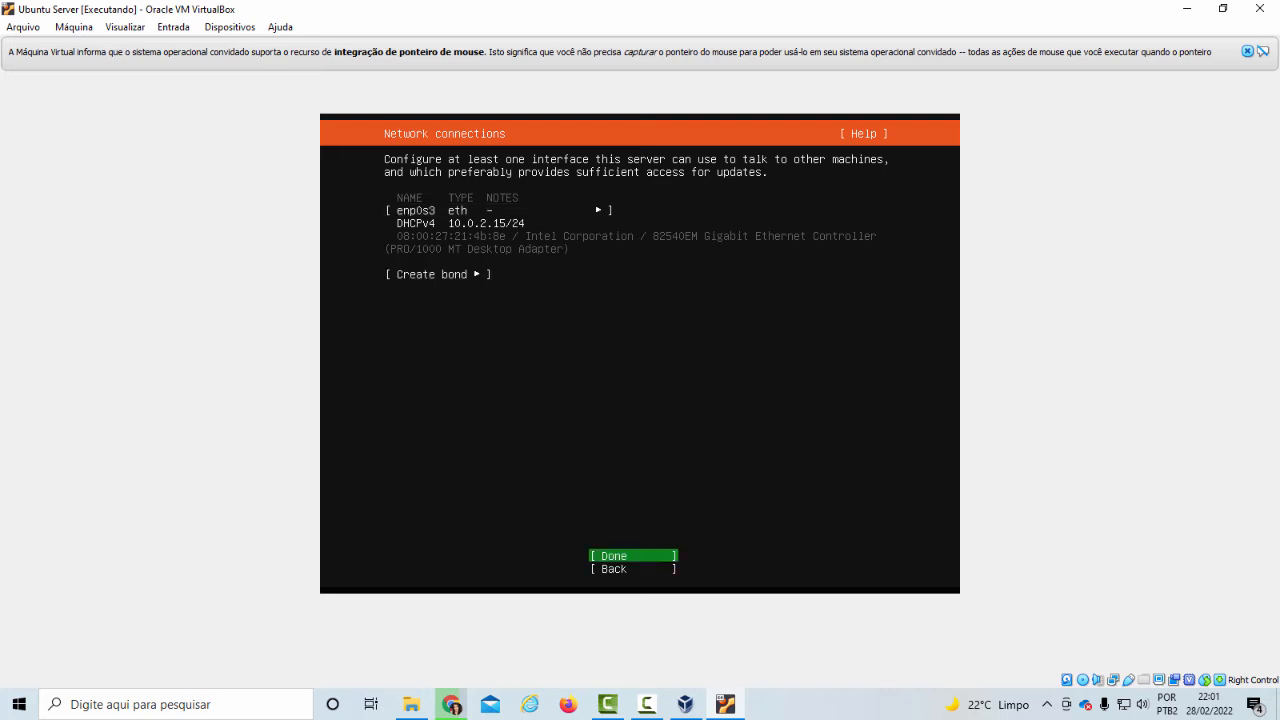
key(Return)
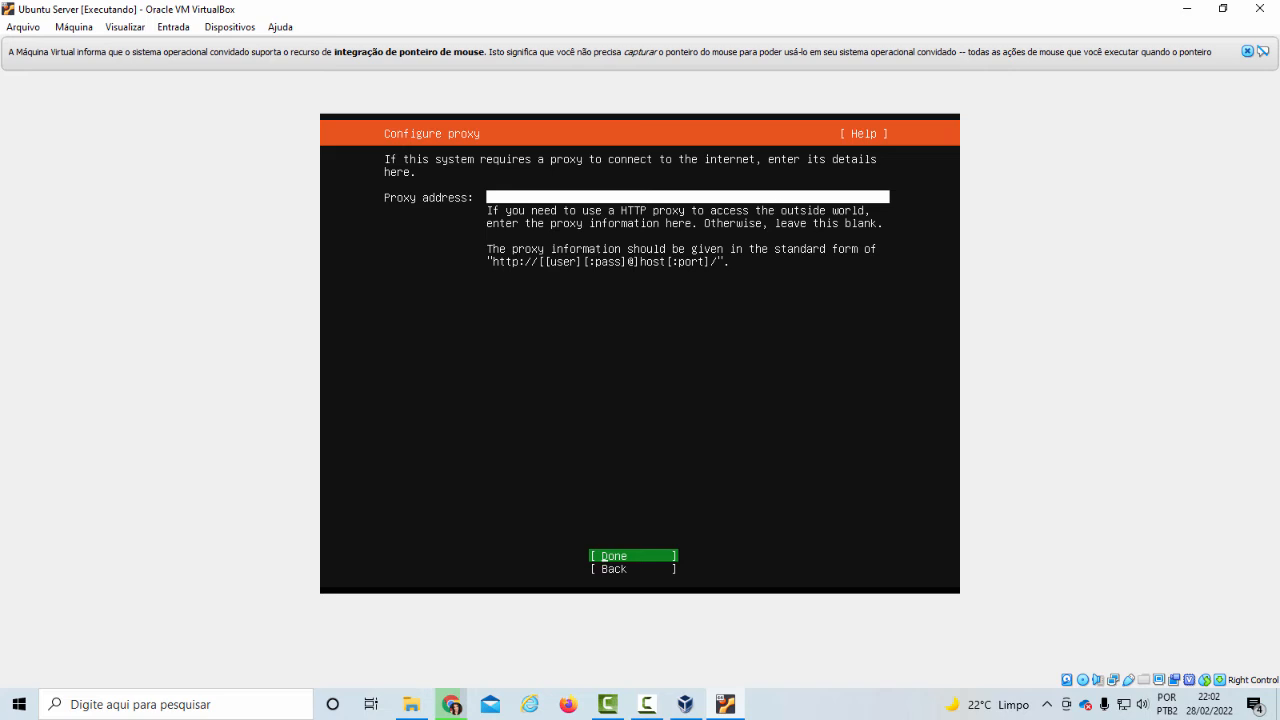
key(Return)
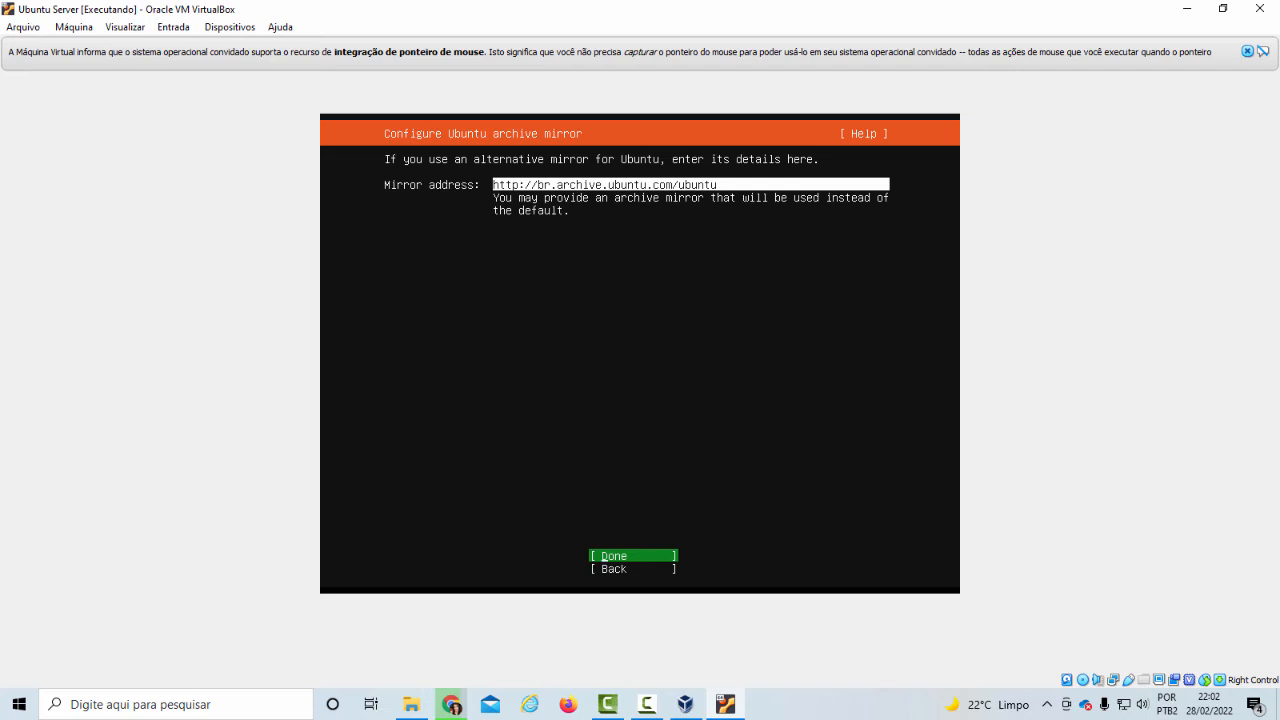
key(Return)
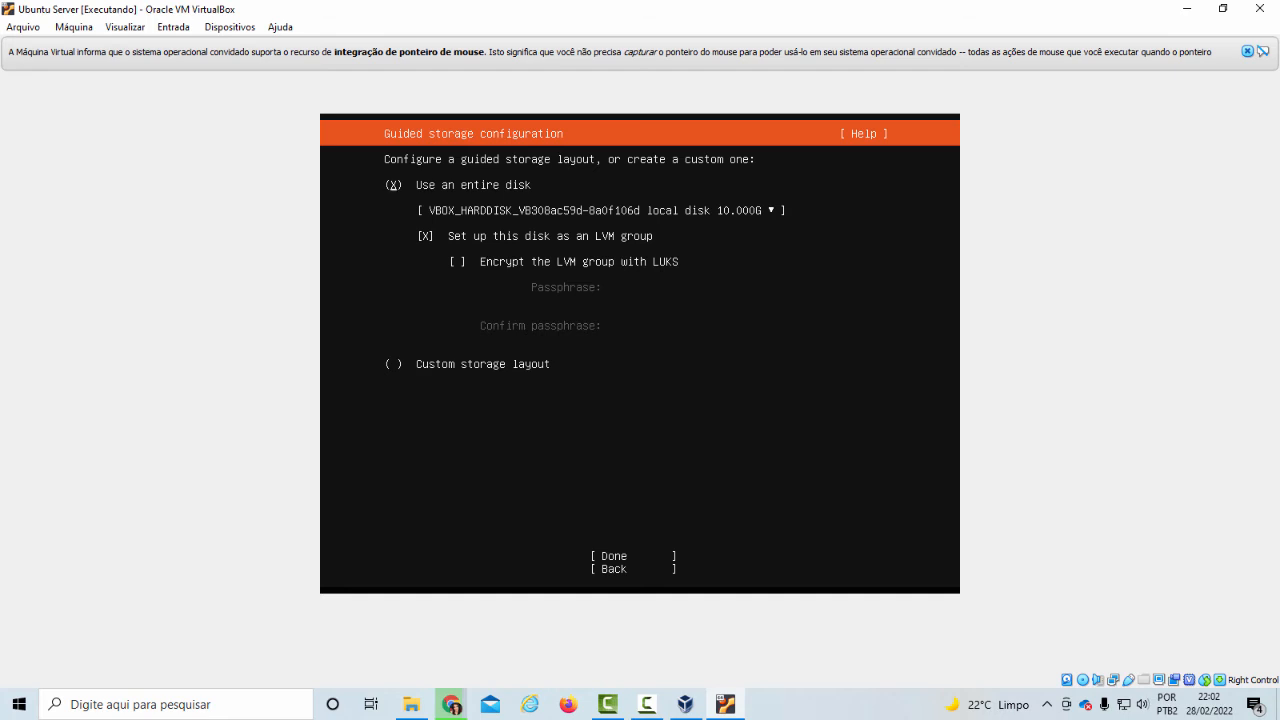
Accept the guided storage layout using the entire disk as an LVM group without encryption, and confirm the destructive action to start installing
key(Down)
key(Down)
key(Down)
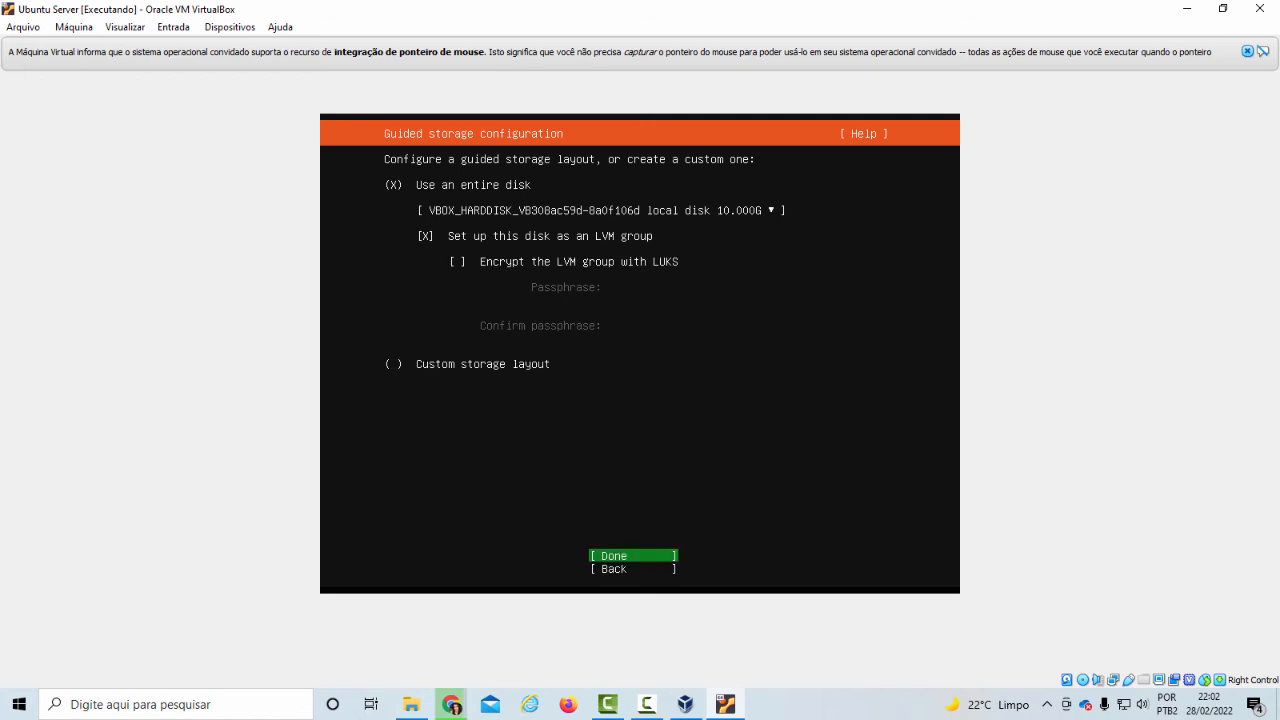
key(Return)
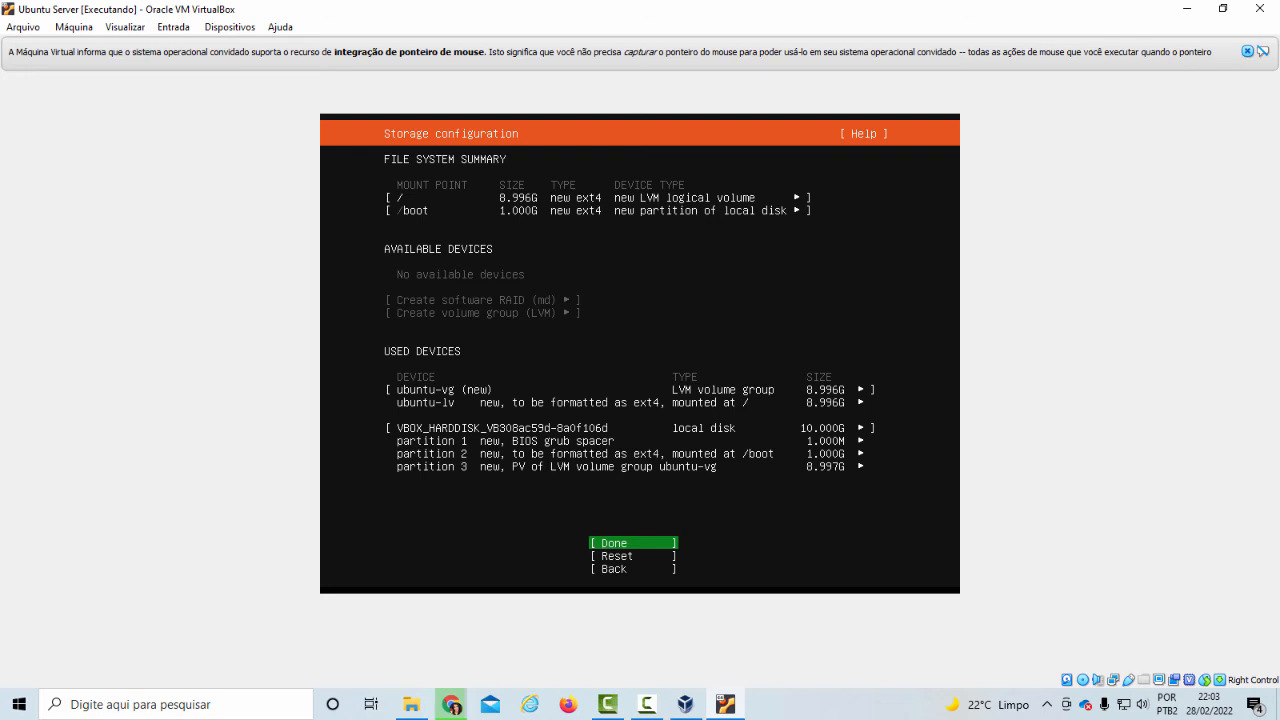
key(Return)
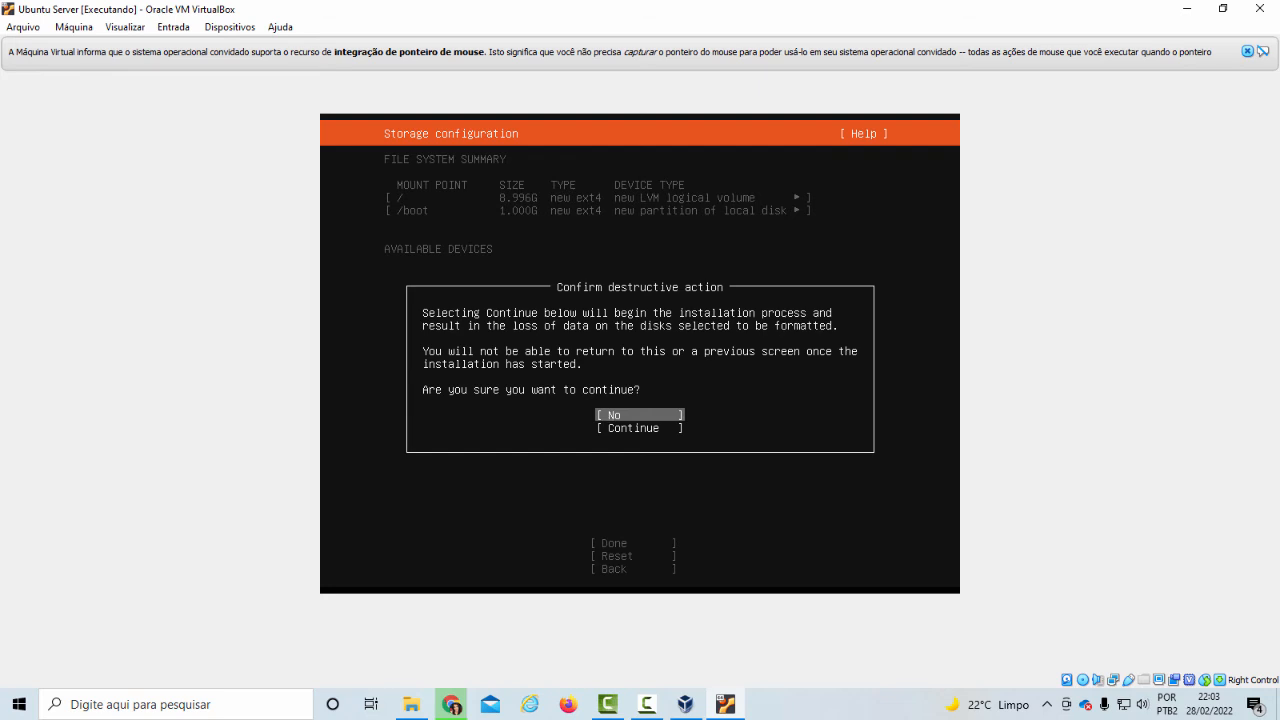
key(Down)
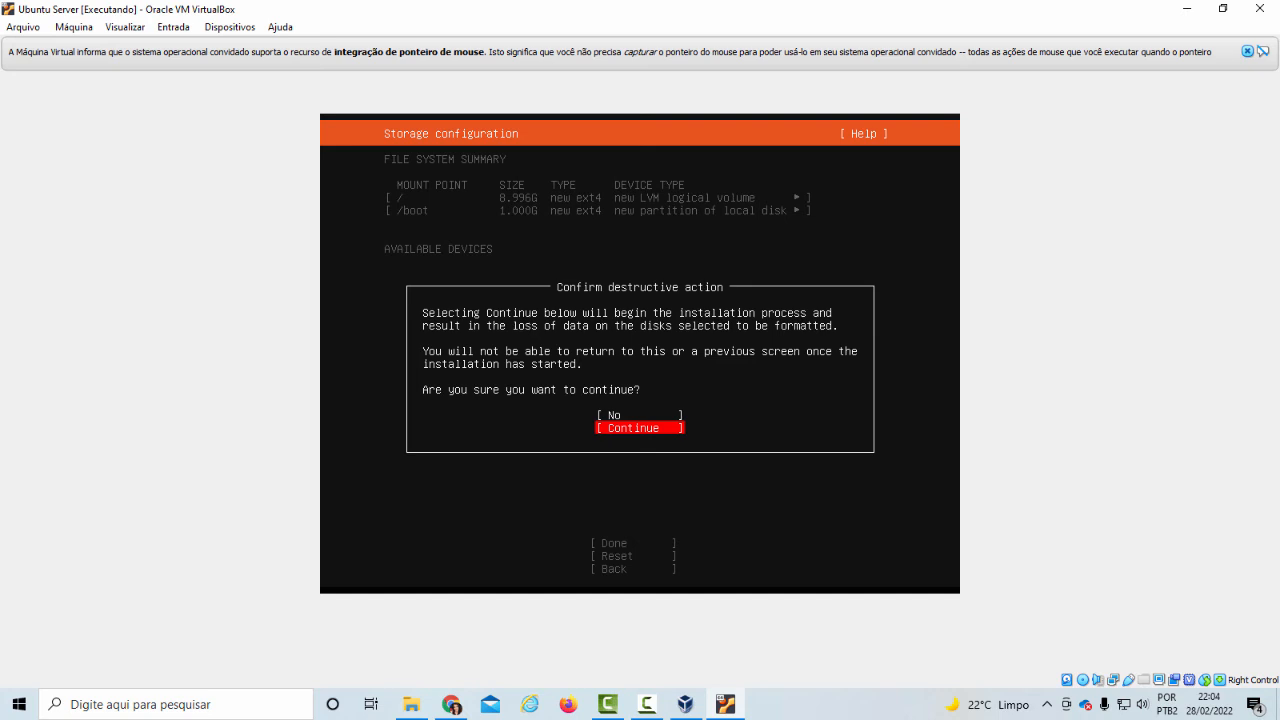
key(Return)
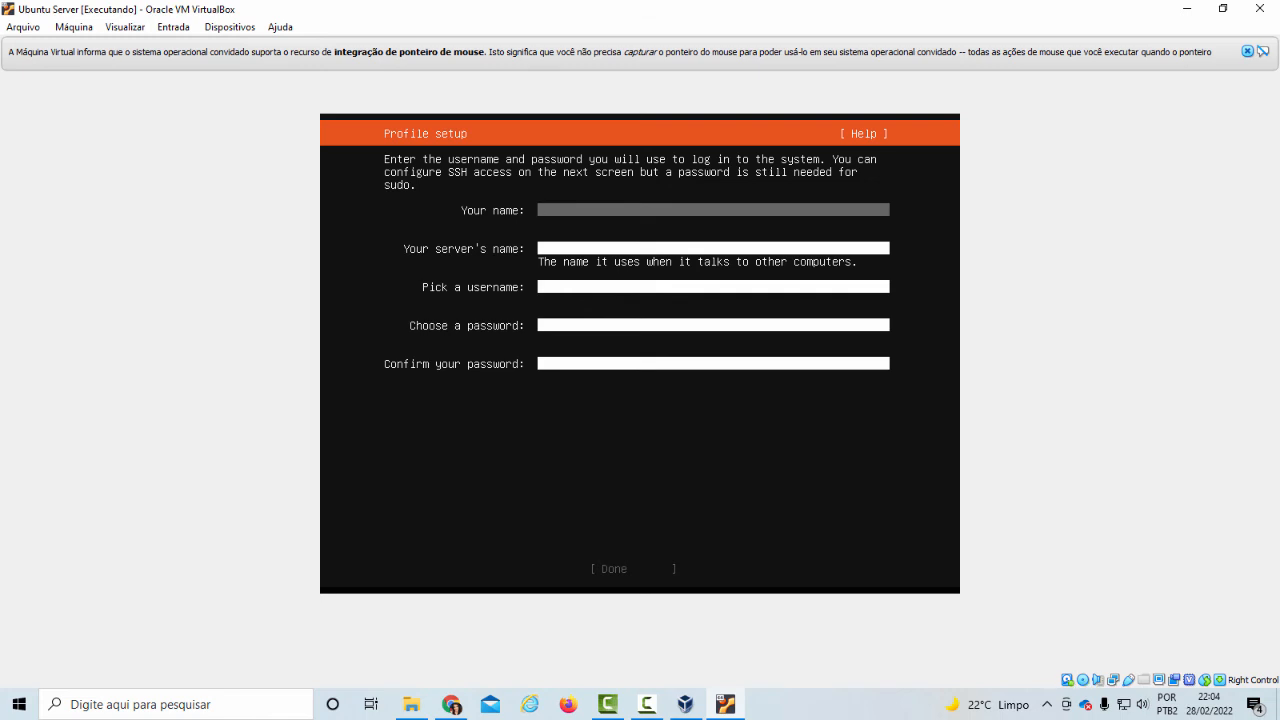
Fill in the profile with the user's name, the server name srv-linux10 and the username administrador
text(Geovalia)
key(Tab)
text(srv-)
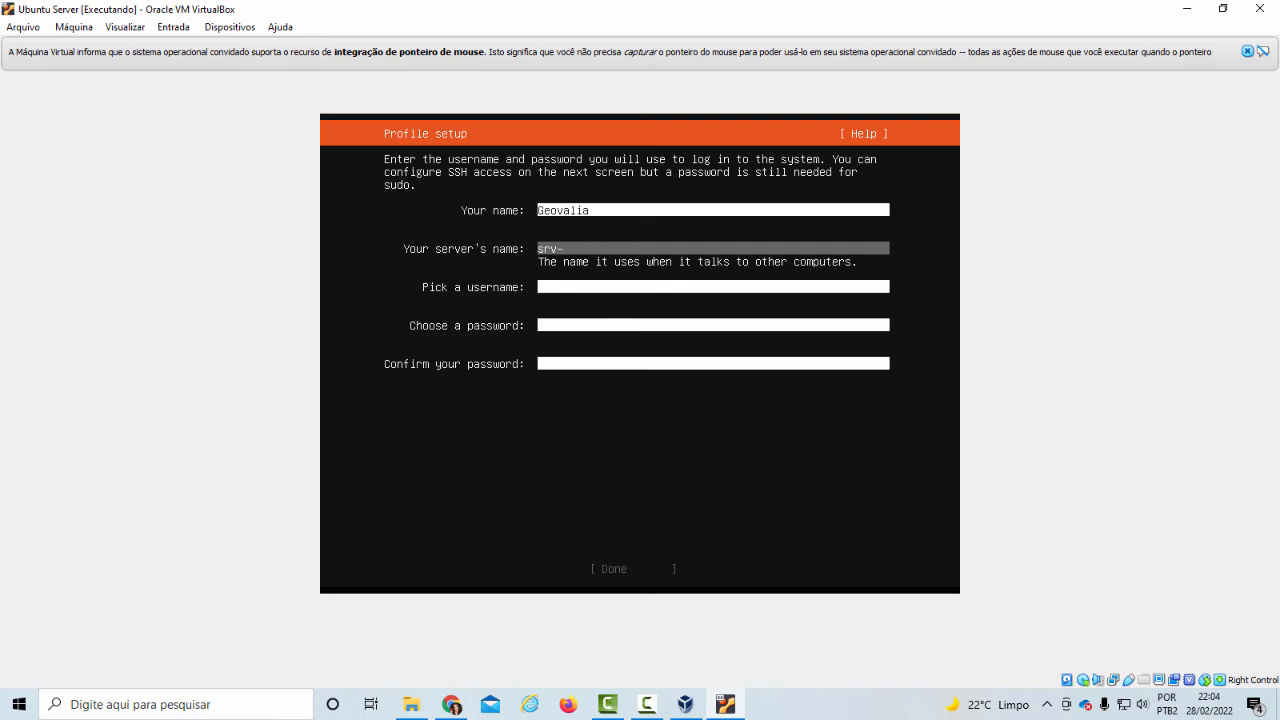
text(linux)
text(10)
key(Tab)
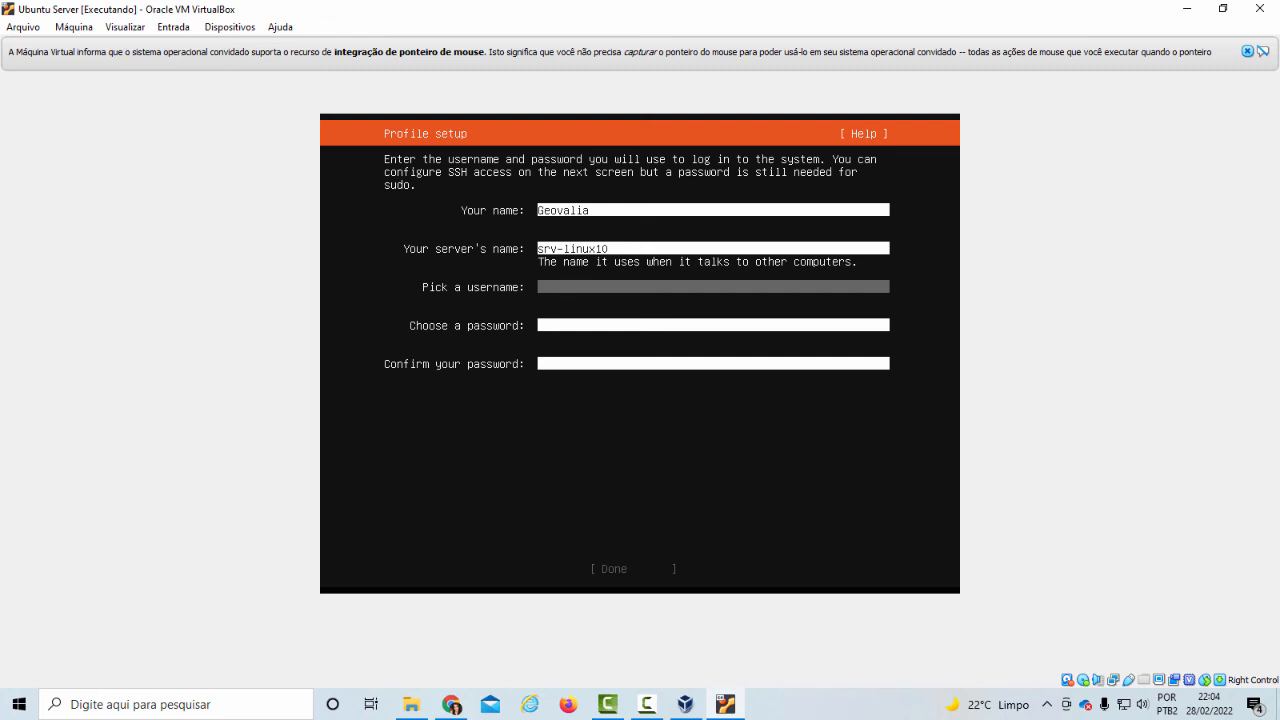
text(administrador)
key(Tab)
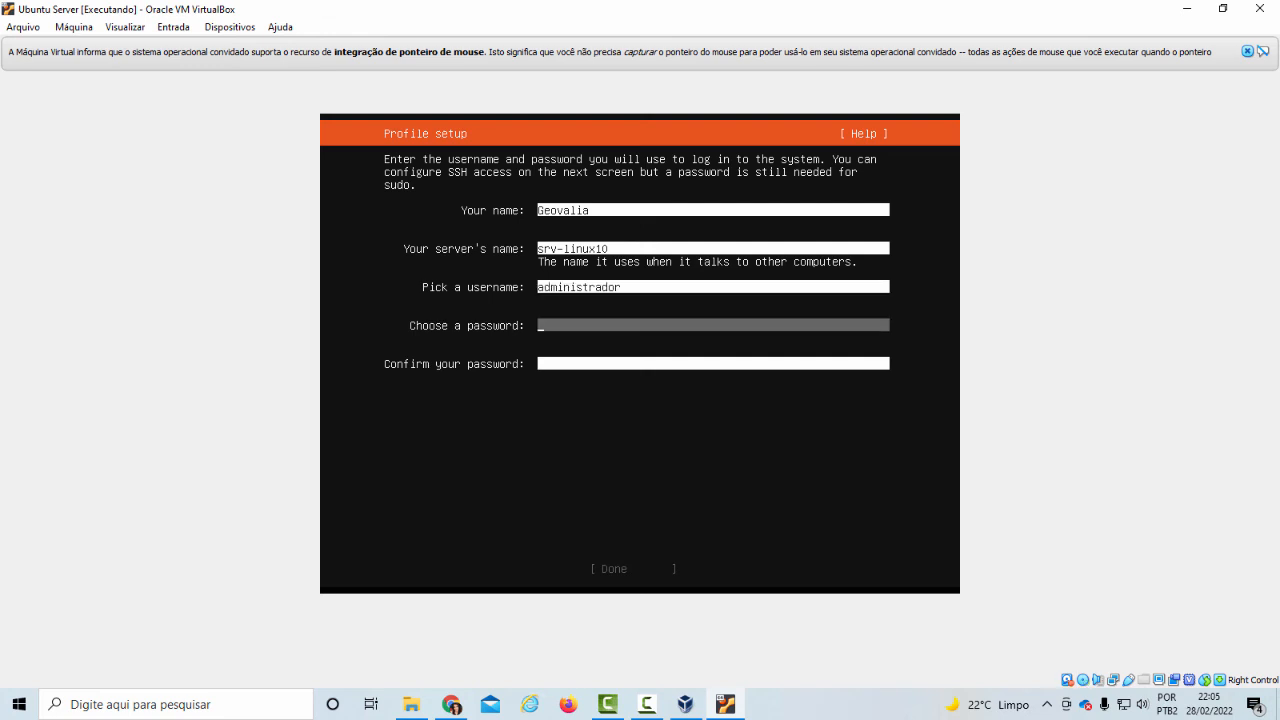
Enter the account password, repeat it in the confirmation field and submit the profile setup
text(12345678910)
key(Tab)
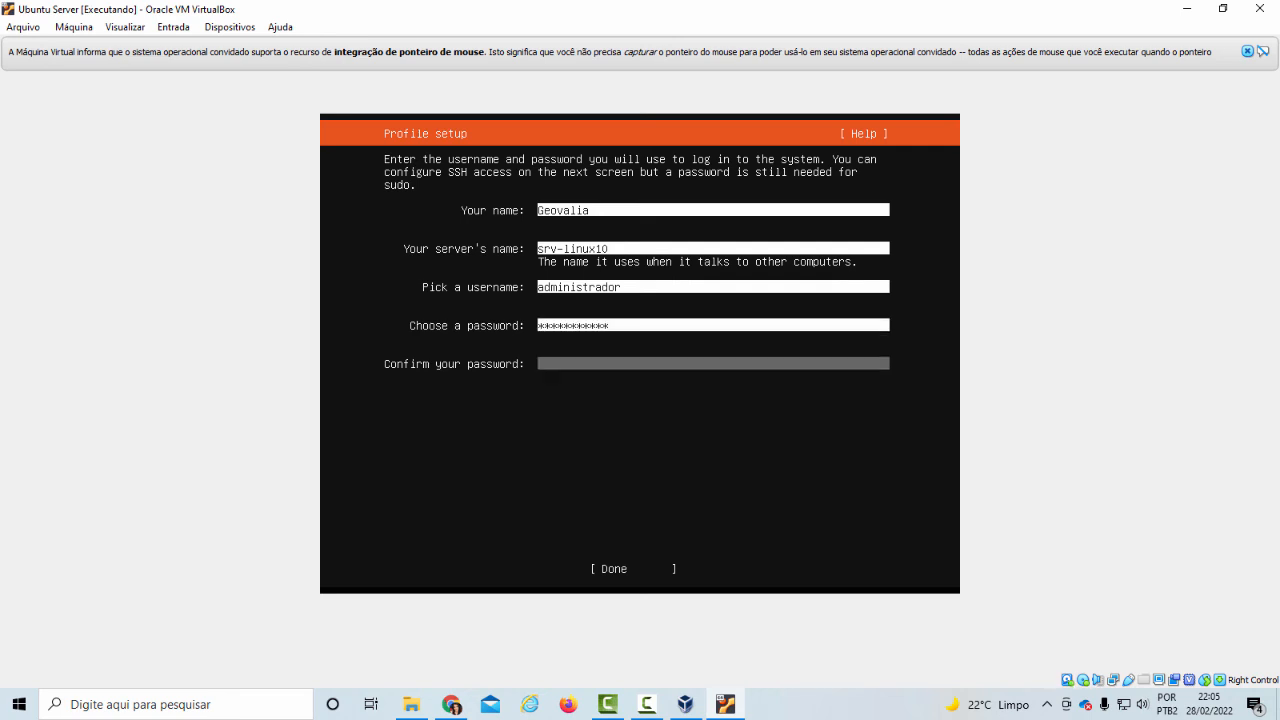
text(12345678901)
key(Tab)
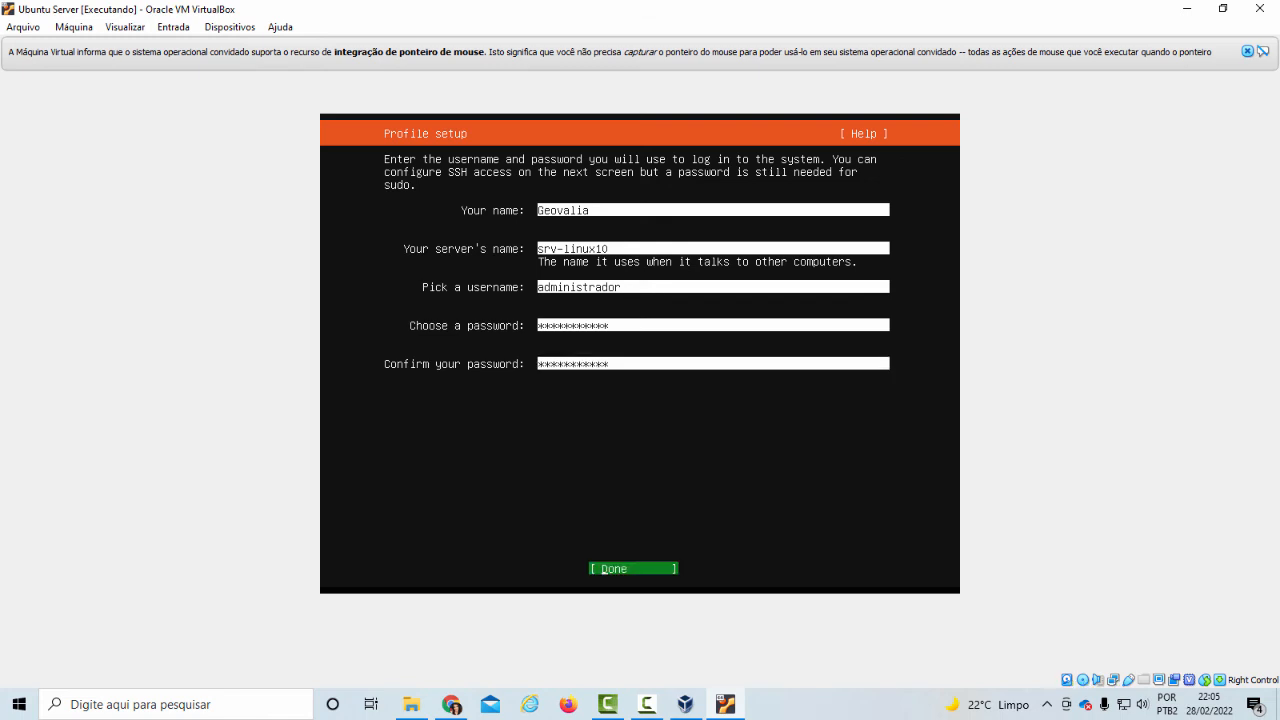
key(Return)
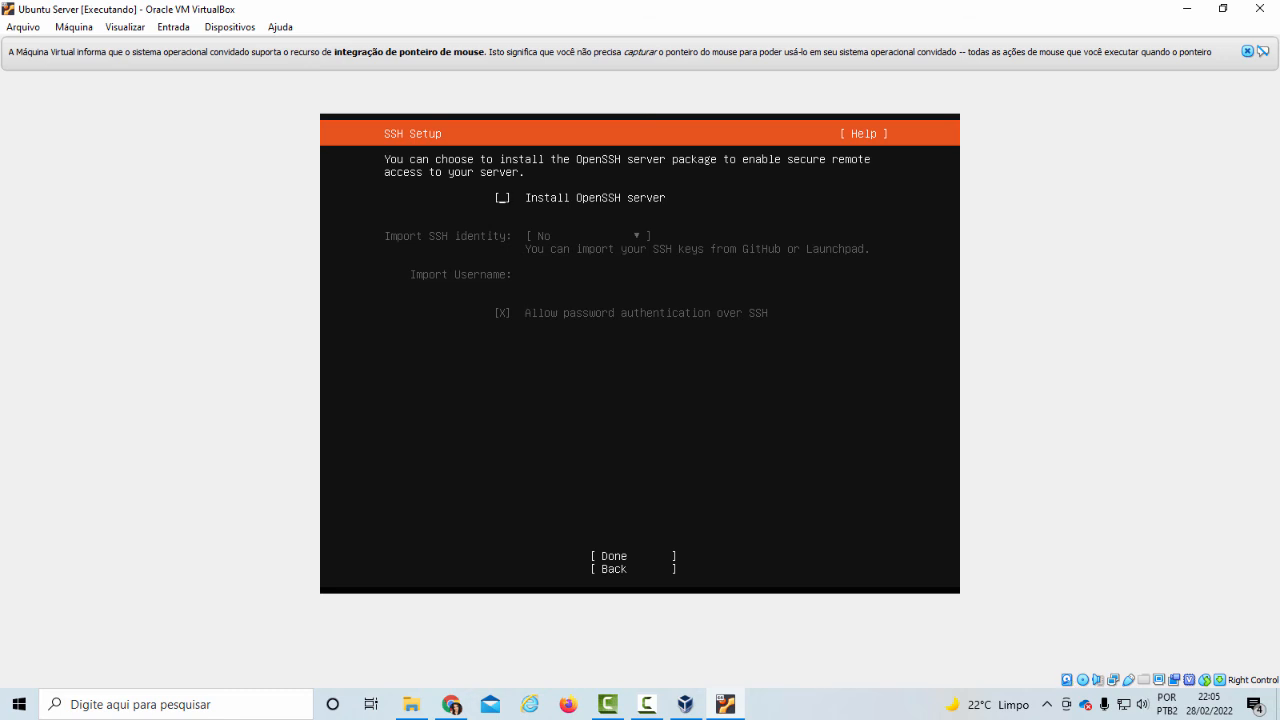
Enable installation of the OpenSSH server without importing an SSH identity, and continue without selecting any featured server snaps
key(Tab)
key(Tab)
key(Tab)
key(Tab)
key(space)
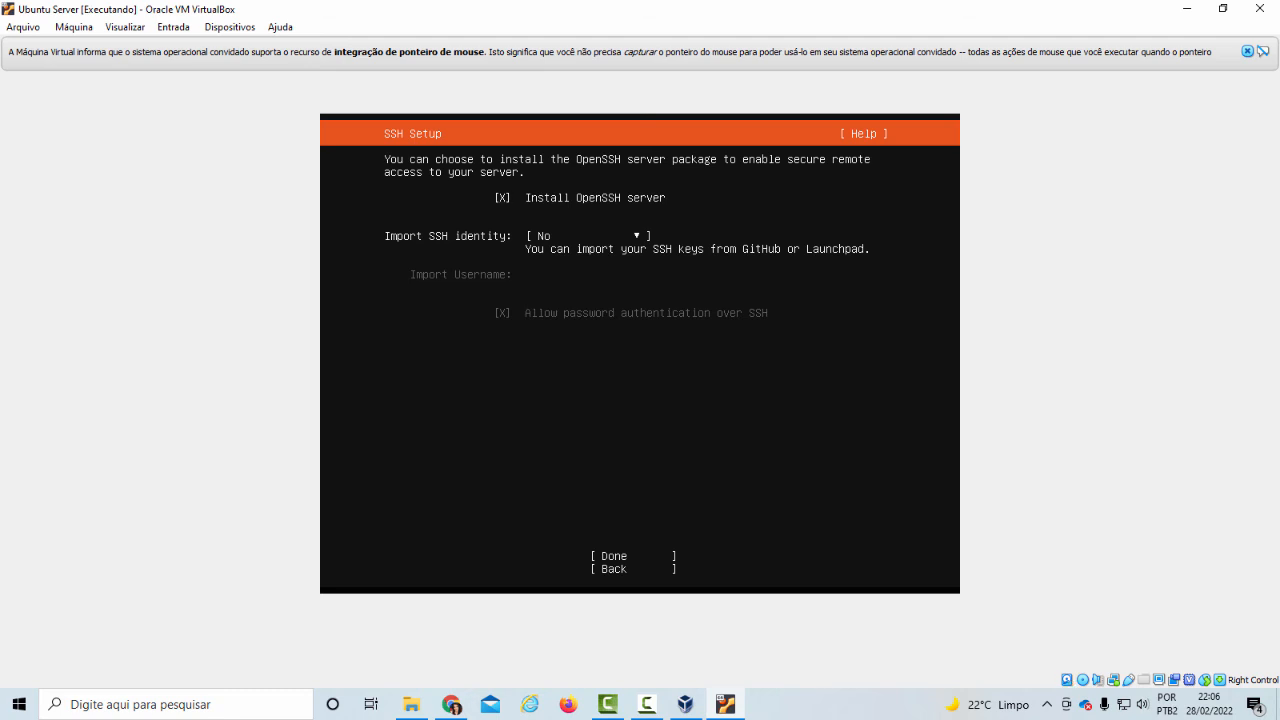
key(Tab)
key(Tab)
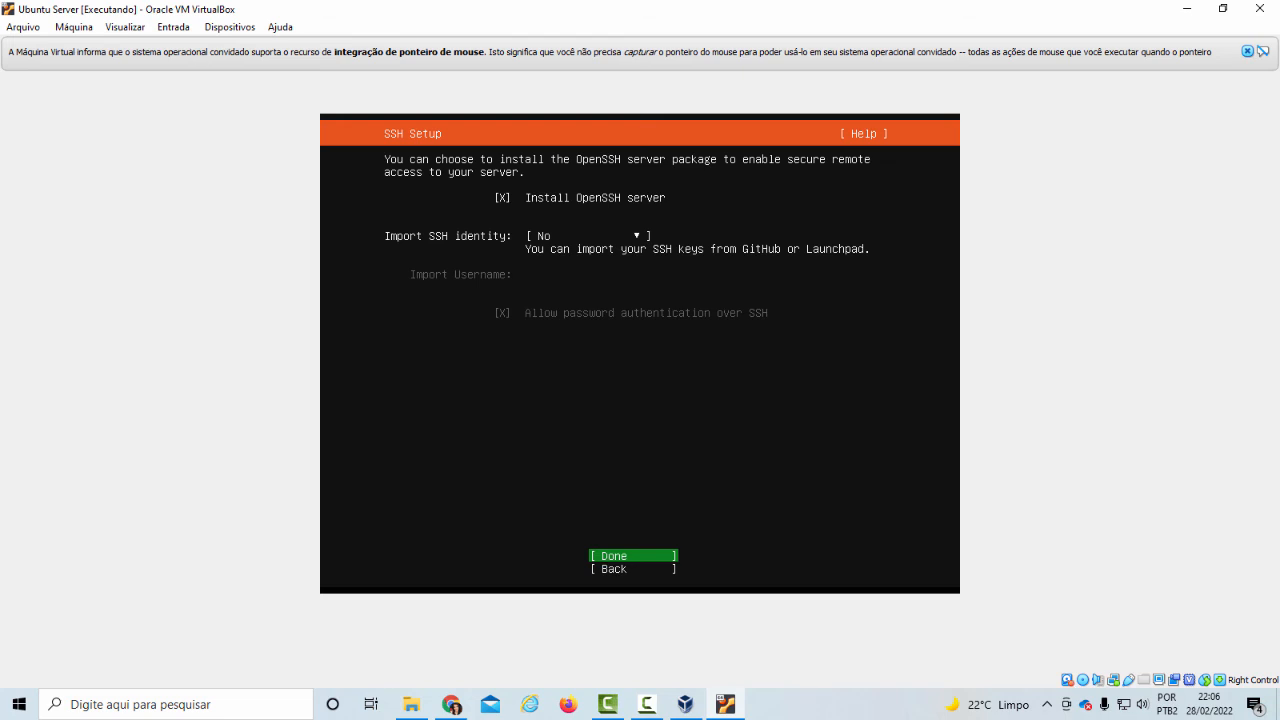
key(Return)
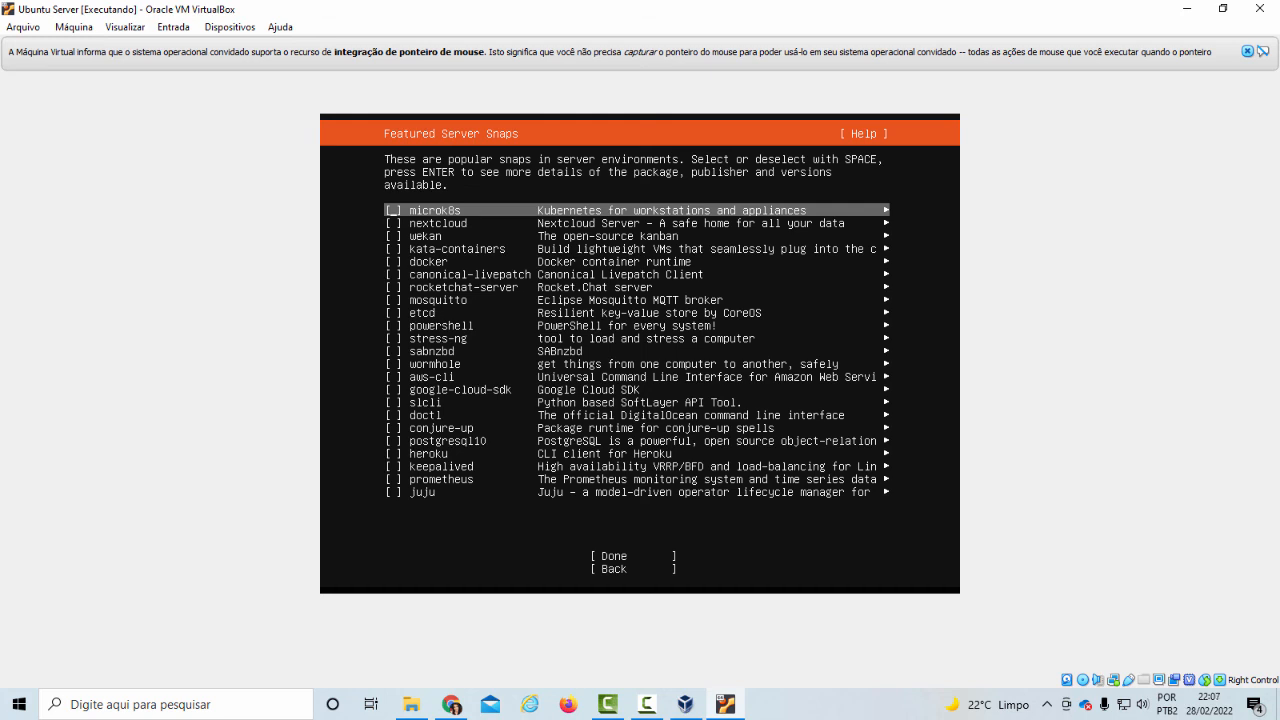
key(Tab)
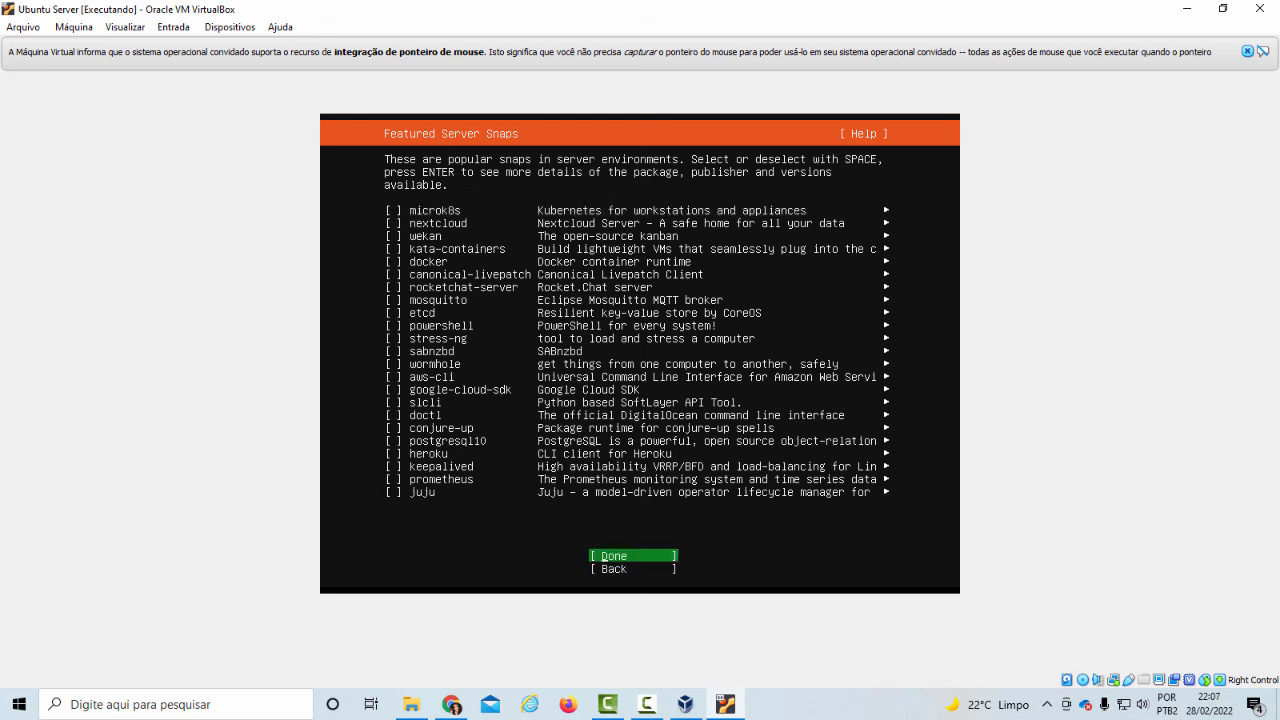
key(Return)
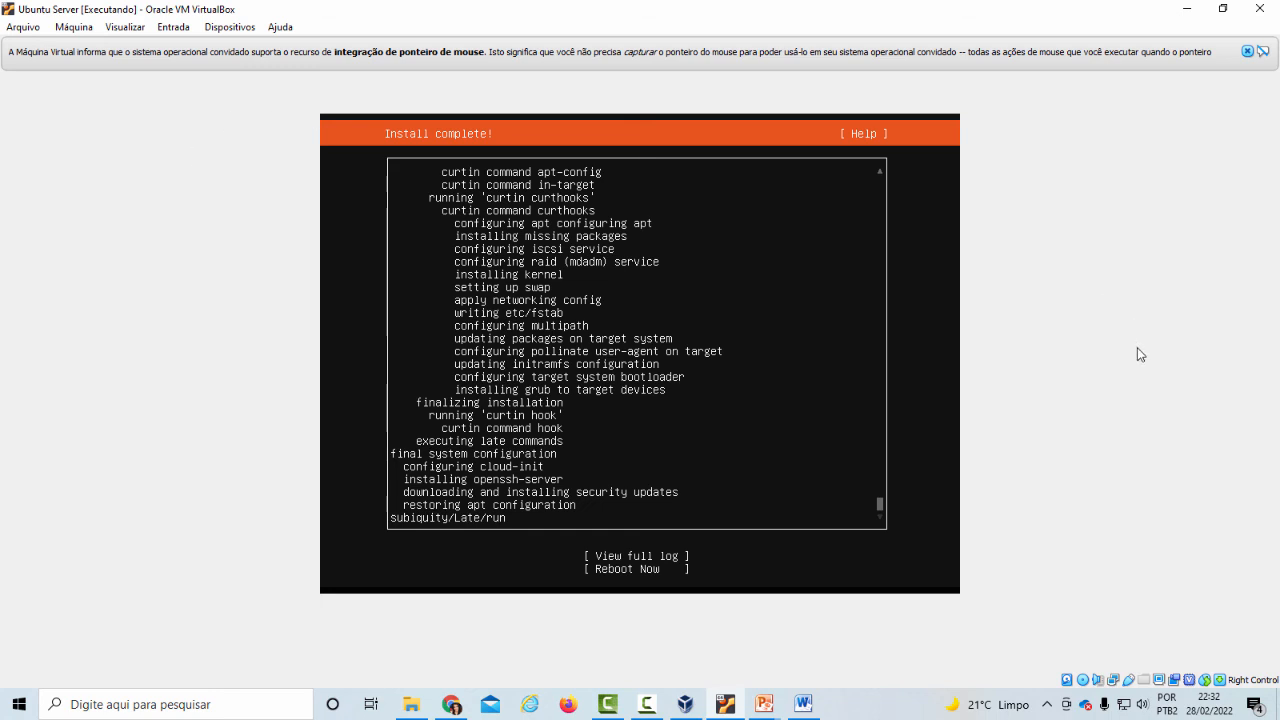
Reboot the virtual machine once the Ubuntu Server installation is complete
key(Tab)
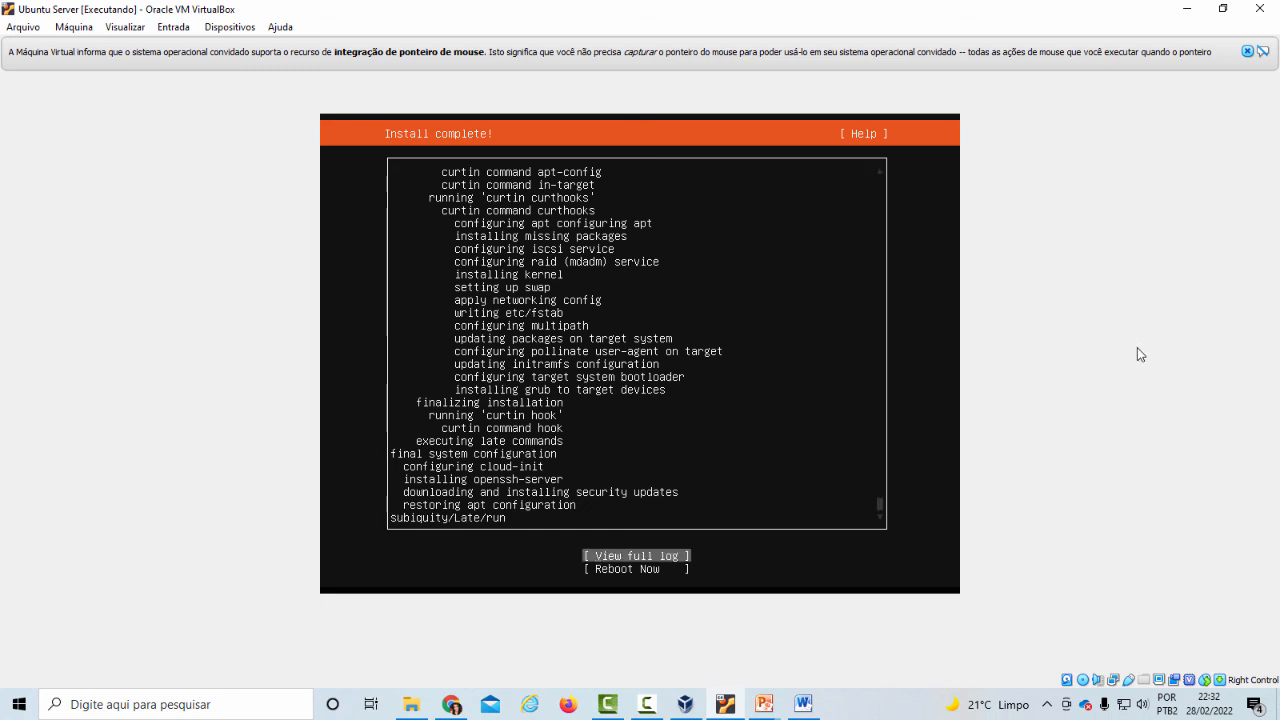
key(Tab)
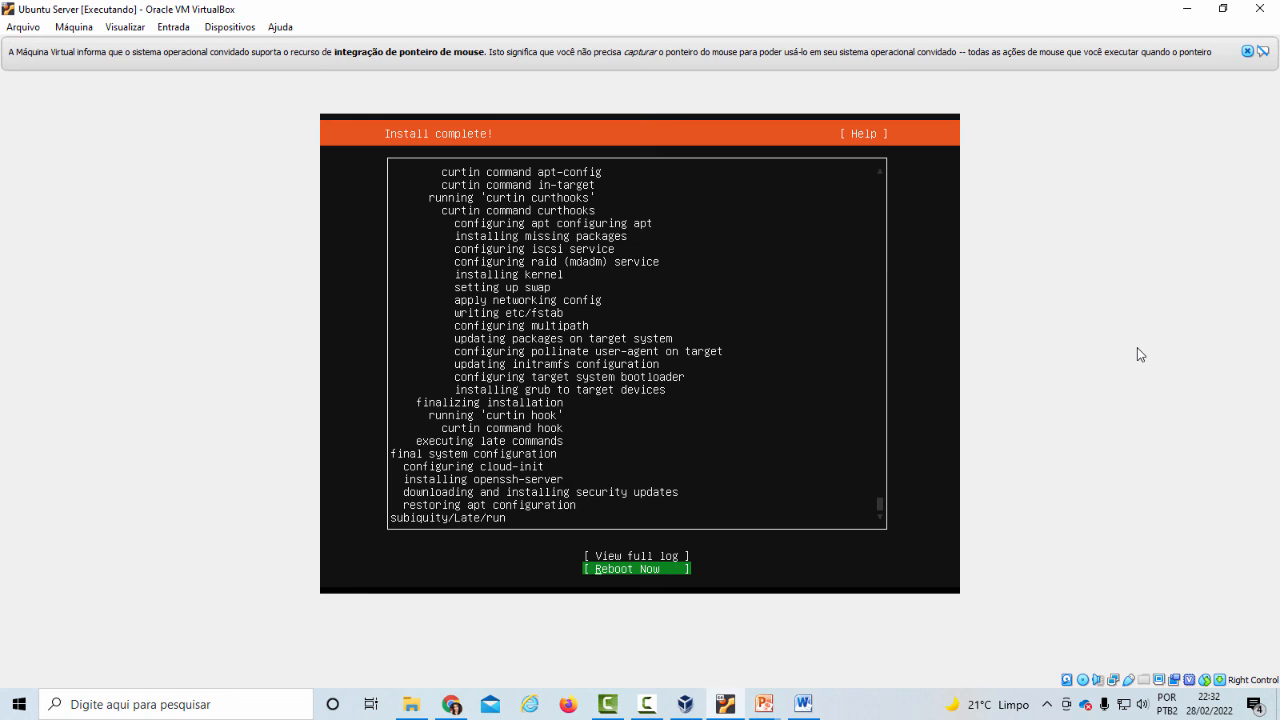
key(Return)
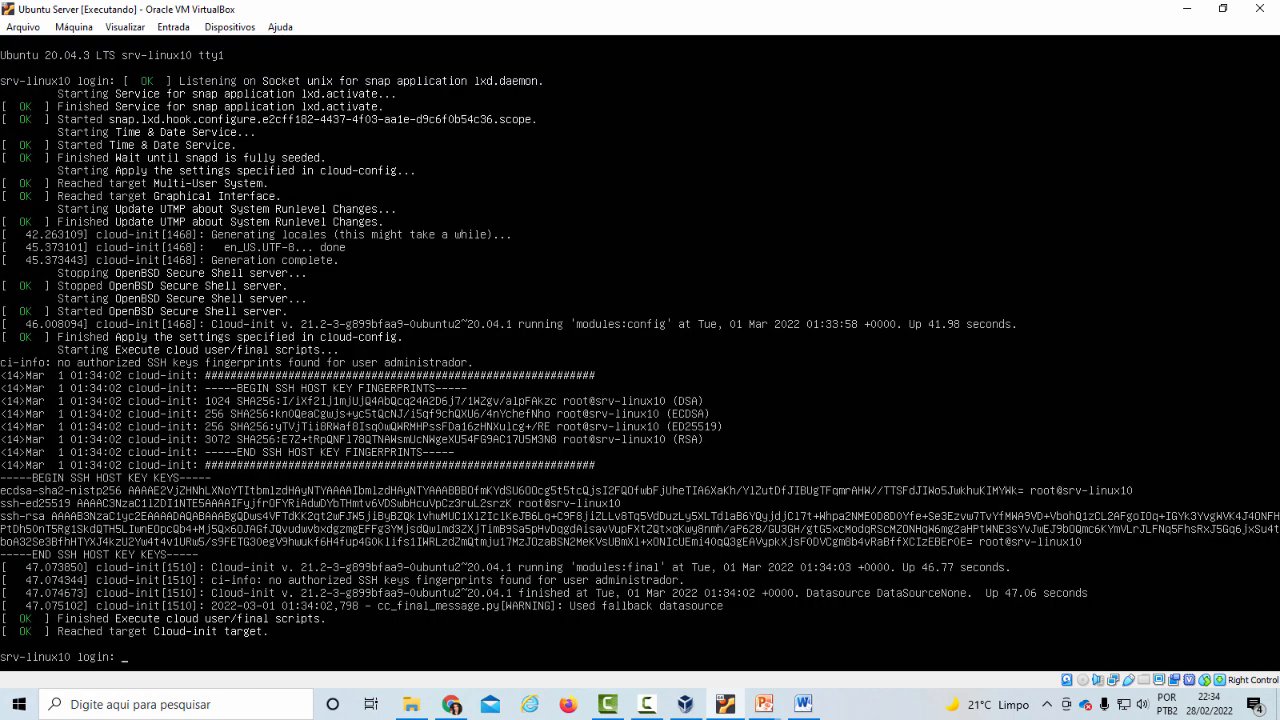
Log in to the server console as administrador with the account password
text(administrador)
key(Return)
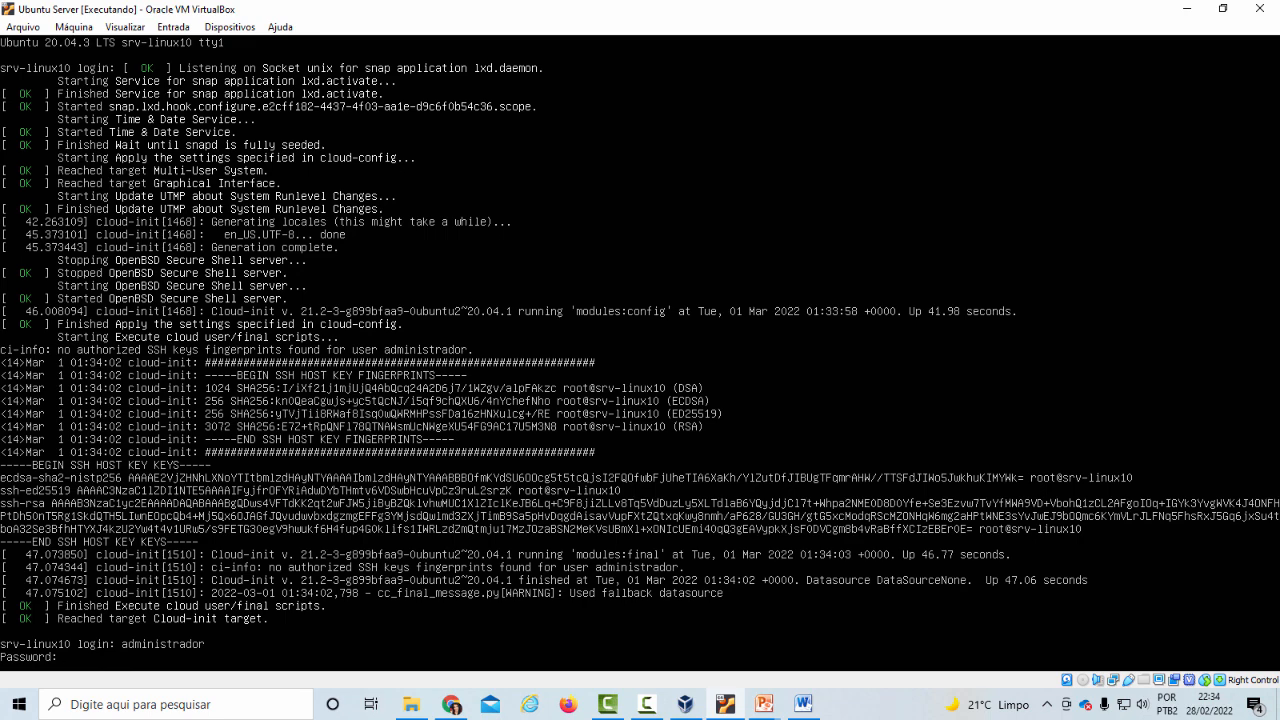
key(Return)
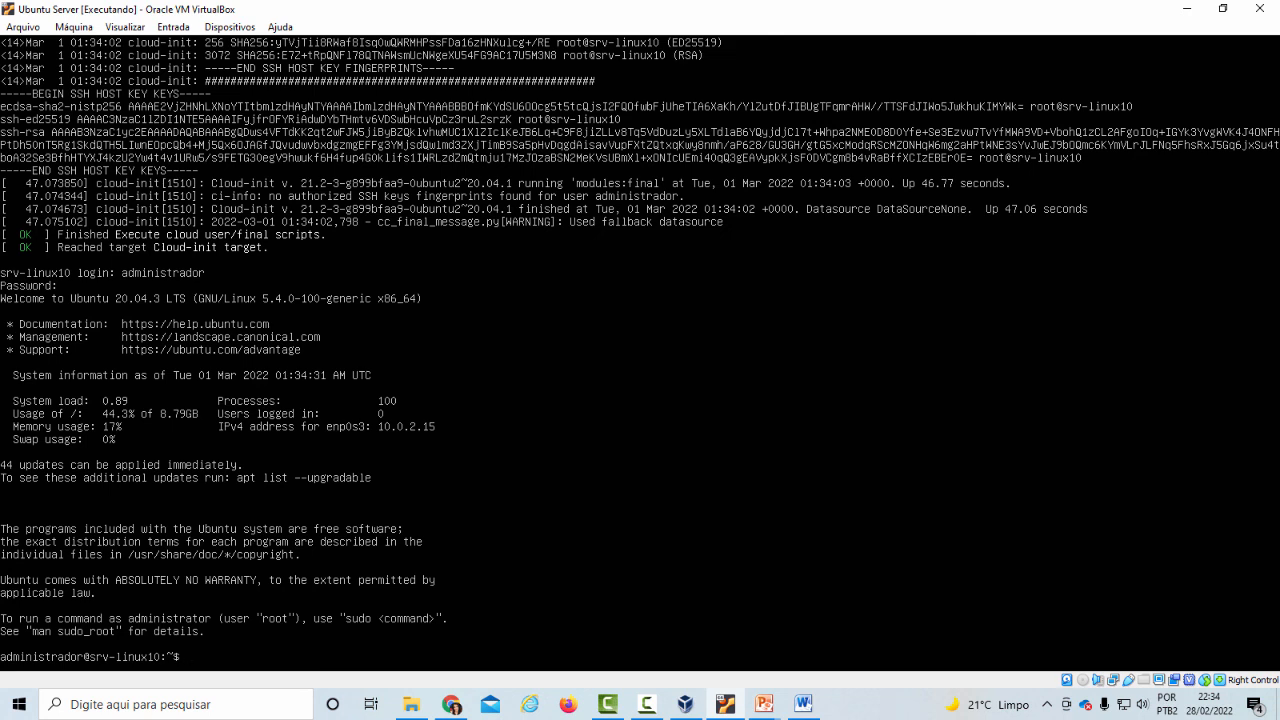
Run sudo on its own, and switch to the root user with sudo su and the account password
text(sudo)
key(Return)
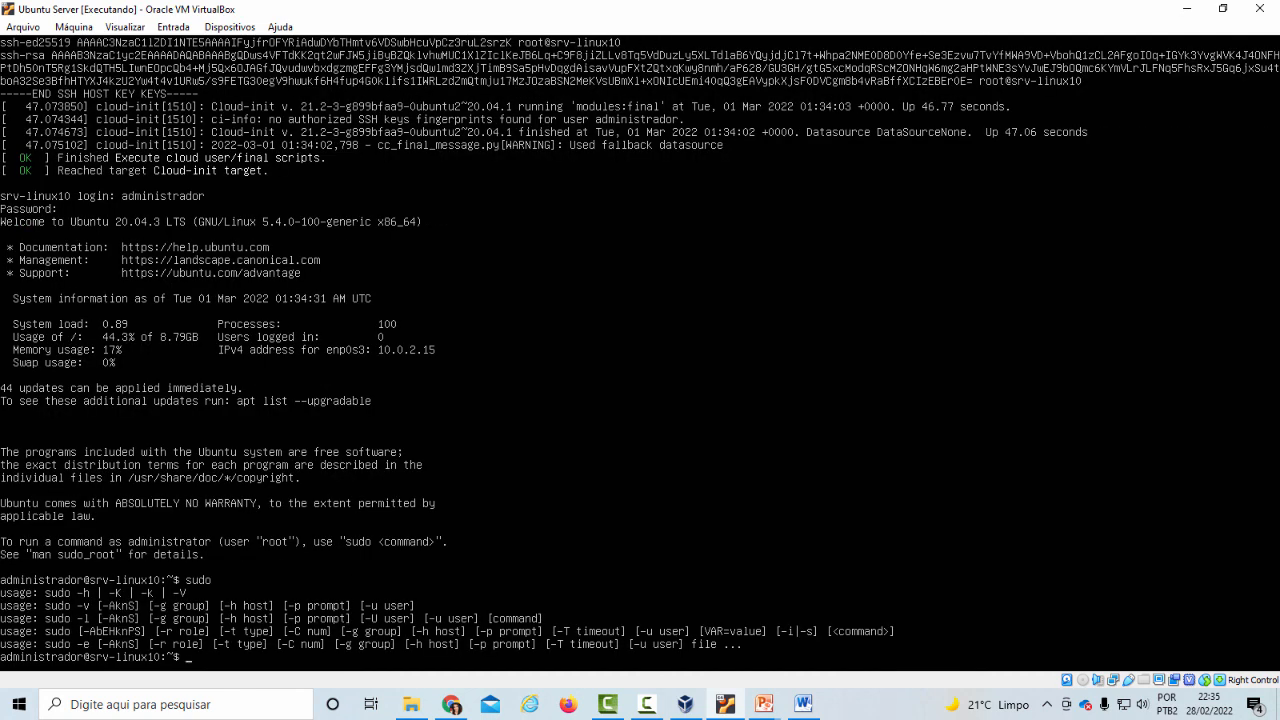
text(sudo su)
key(Return)
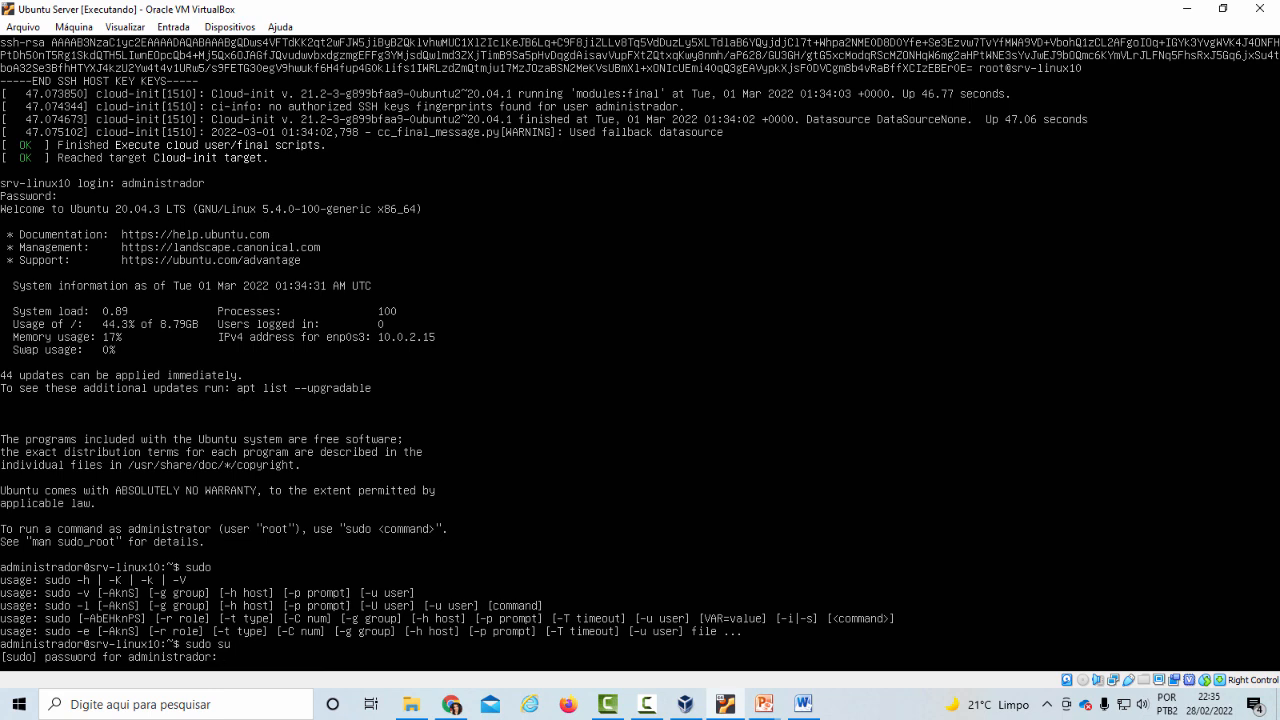
key(Return)
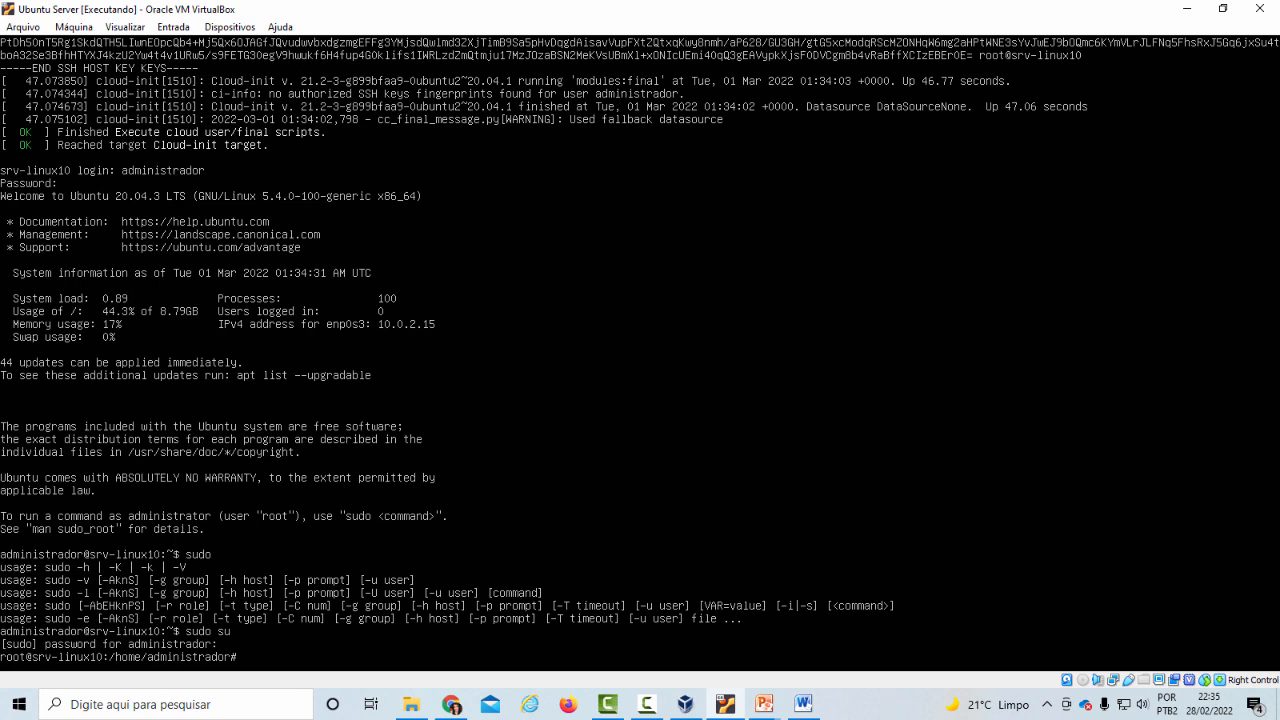